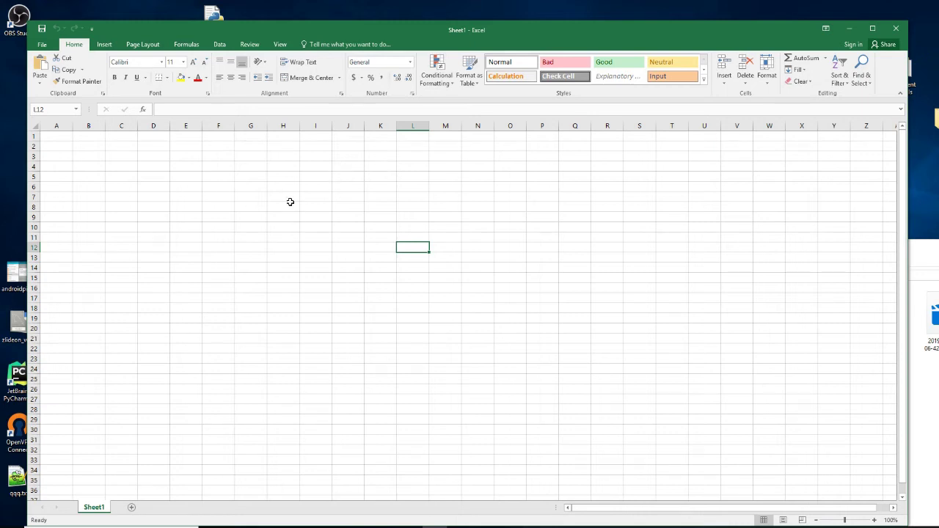
- Tour the Insert, Page Layout, Formulas, Data, Review and View ribbon tabs, plus the File info page
click(346, 190)
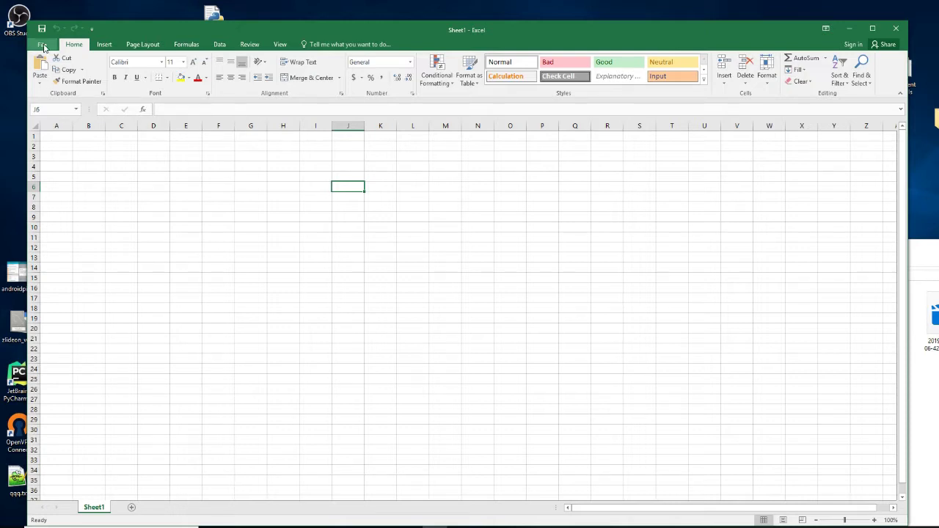
click(99, 44)
click(146, 45)
click(187, 45)
click(220, 45)
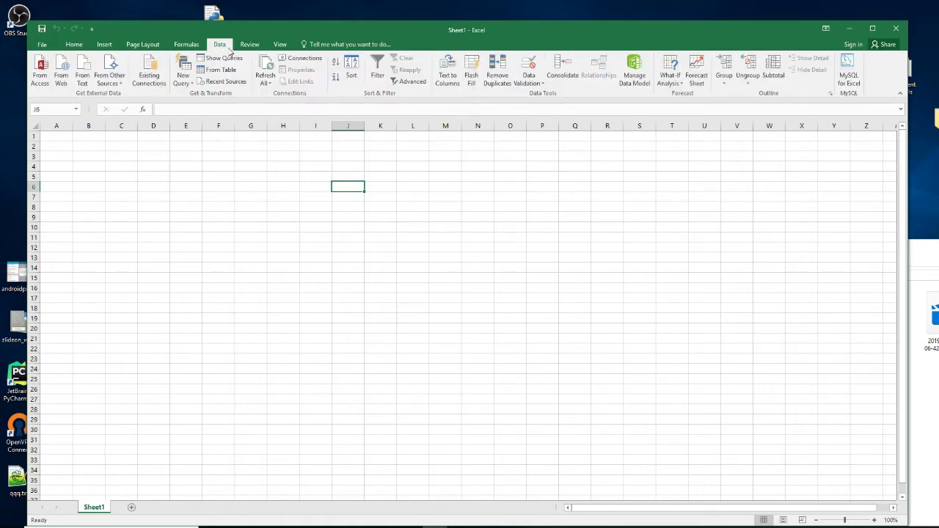
click(247, 47)
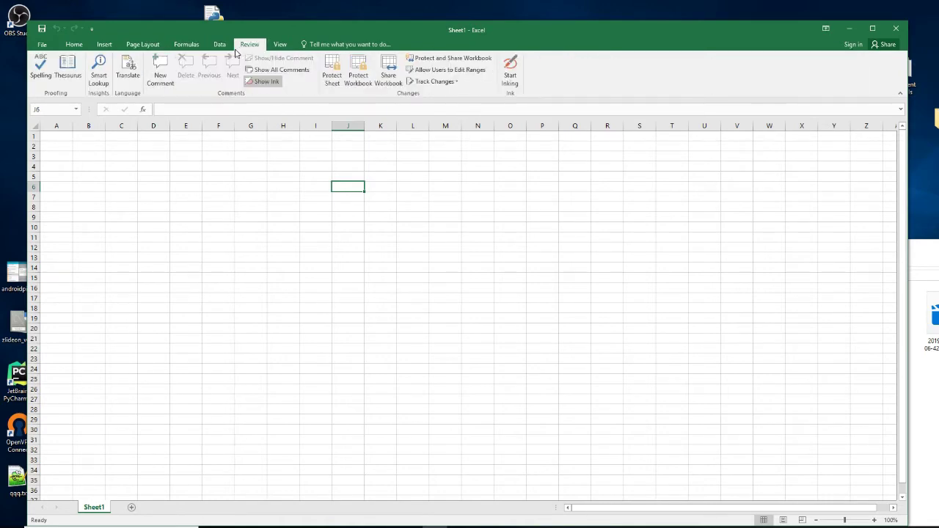
click(74, 45)
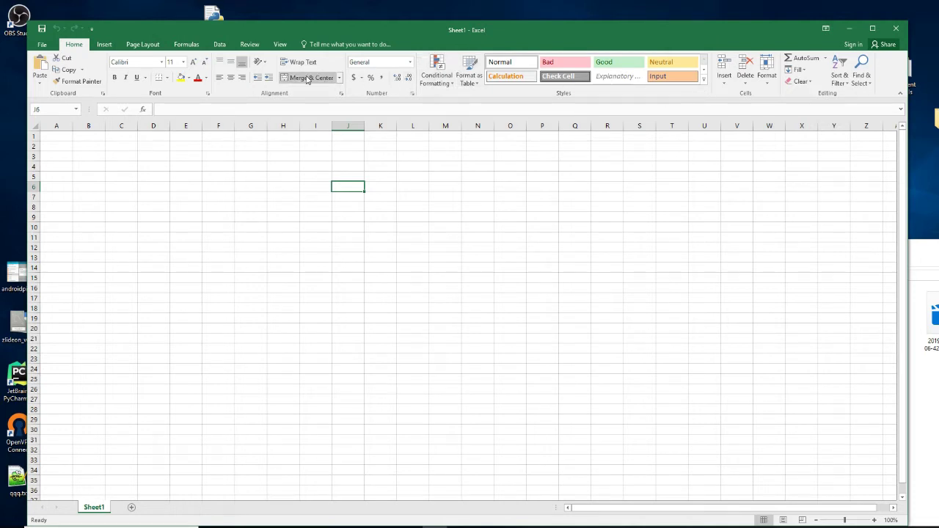
click(104, 46)
click(142, 46)
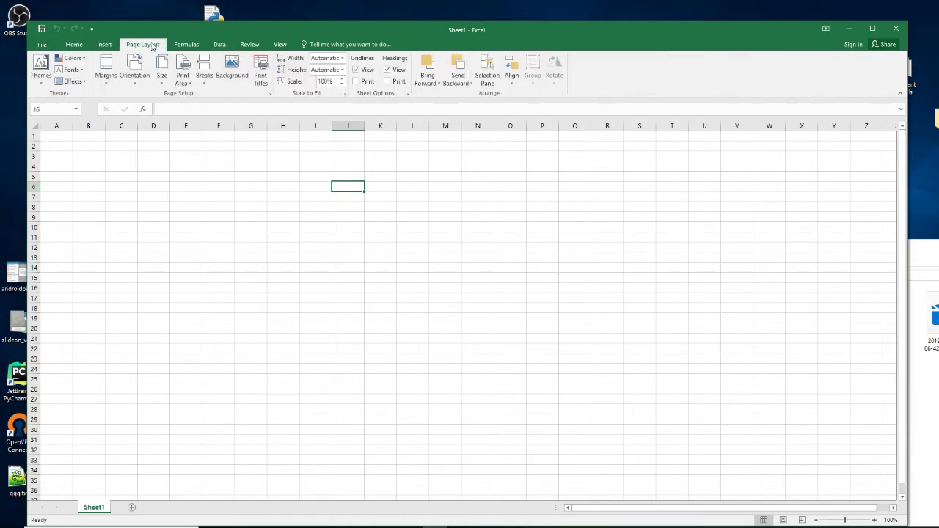
click(186, 46)
click(219, 46)
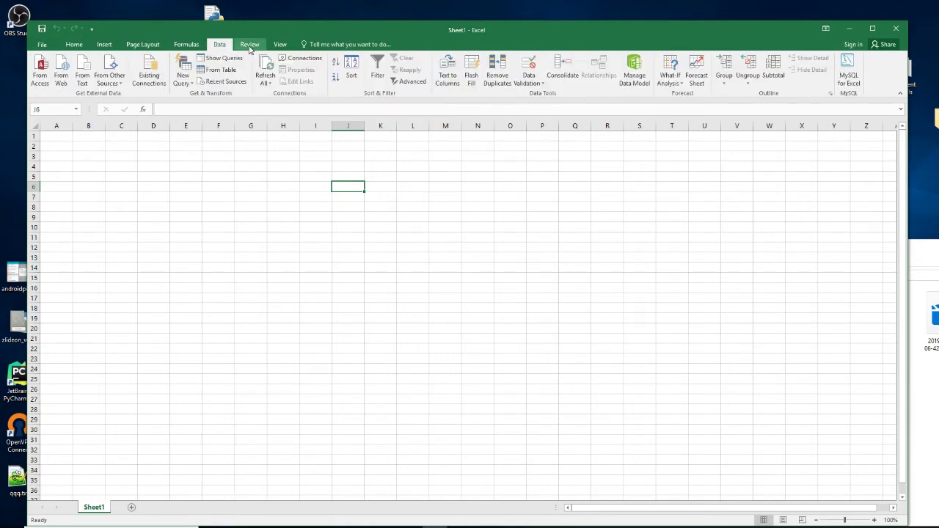
click(250, 45)
click(280, 46)
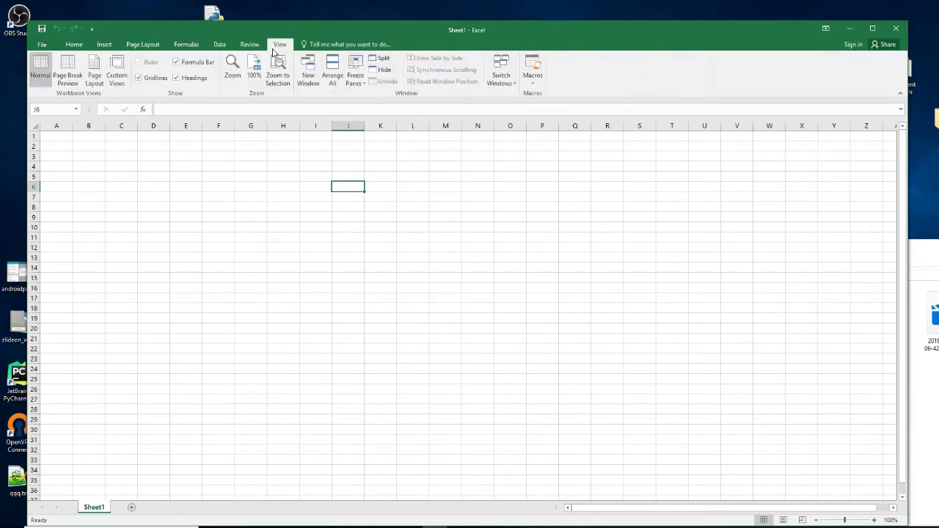
click(104, 44)
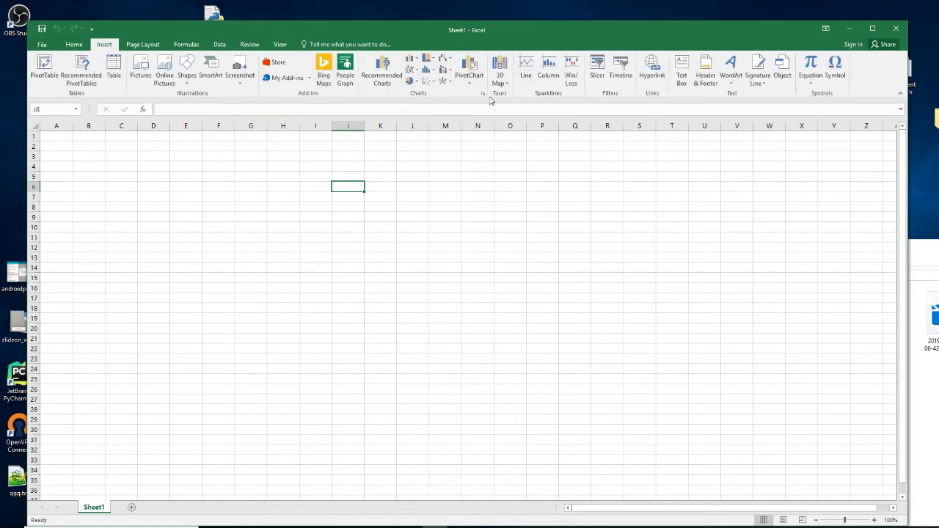
click(143, 44)
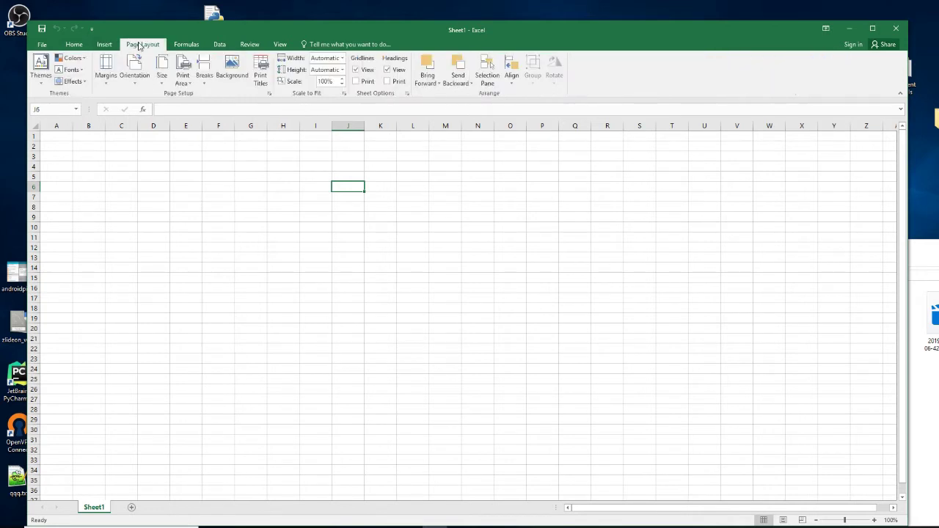
click(190, 48)
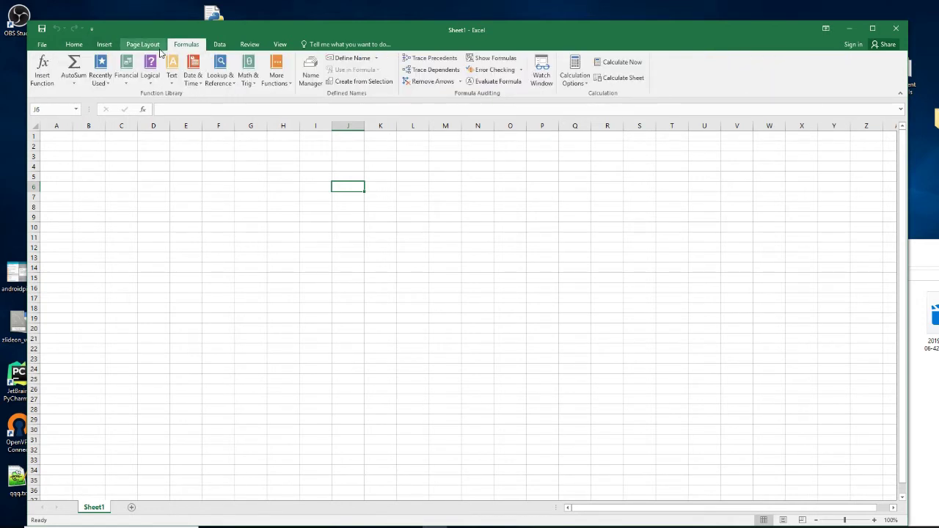
click(217, 46)
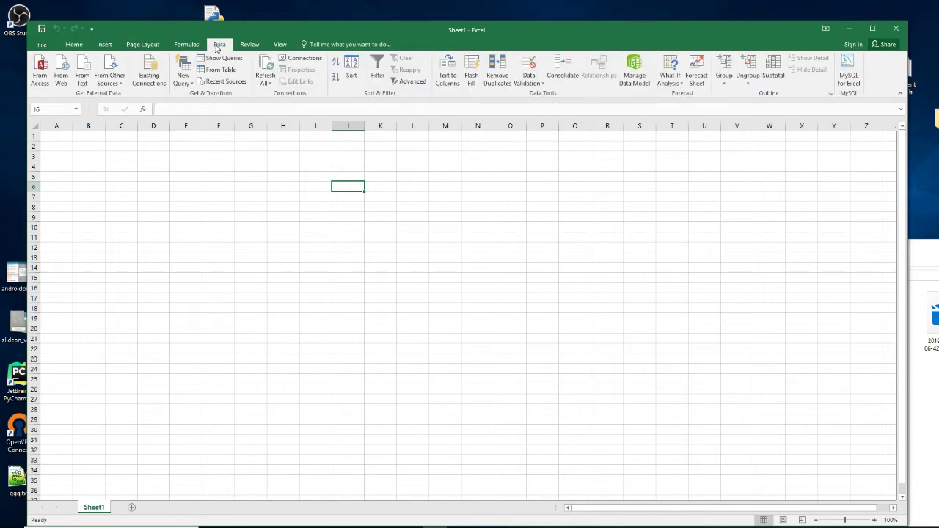
click(73, 45)
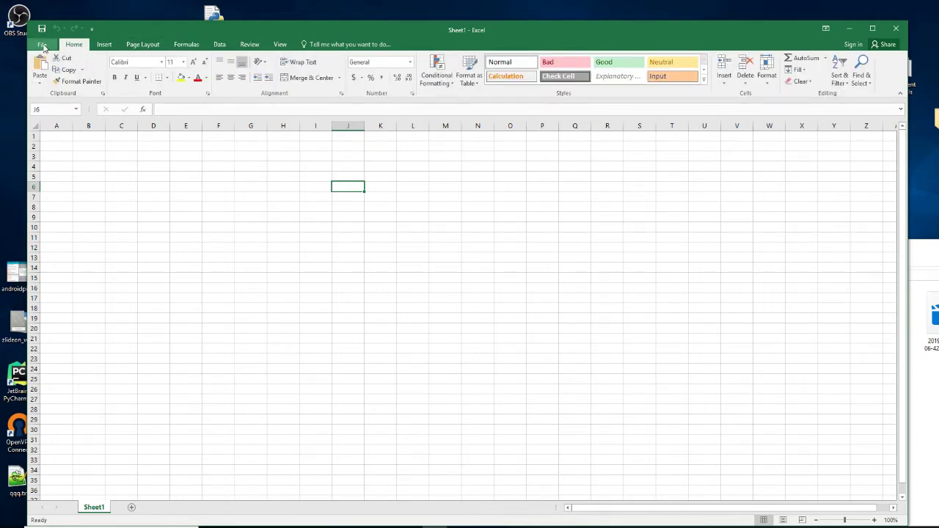
click(42, 46)
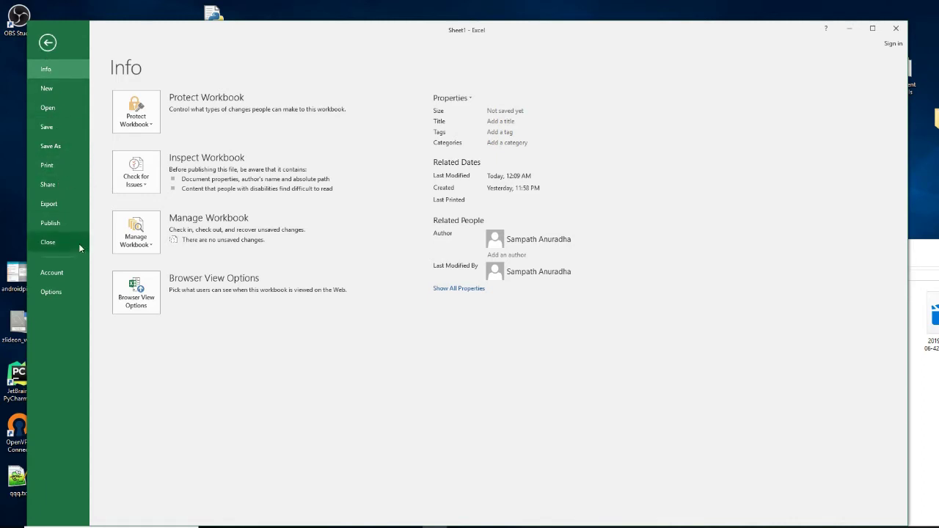
click(48, 44)
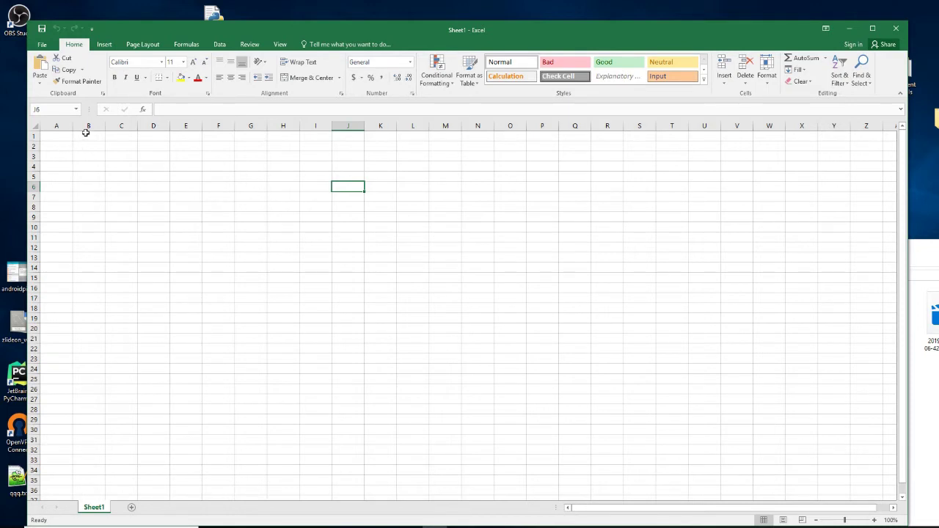
- Practise selecting single cells, whole rows 1–2 and columns B–C
click(177, 111)
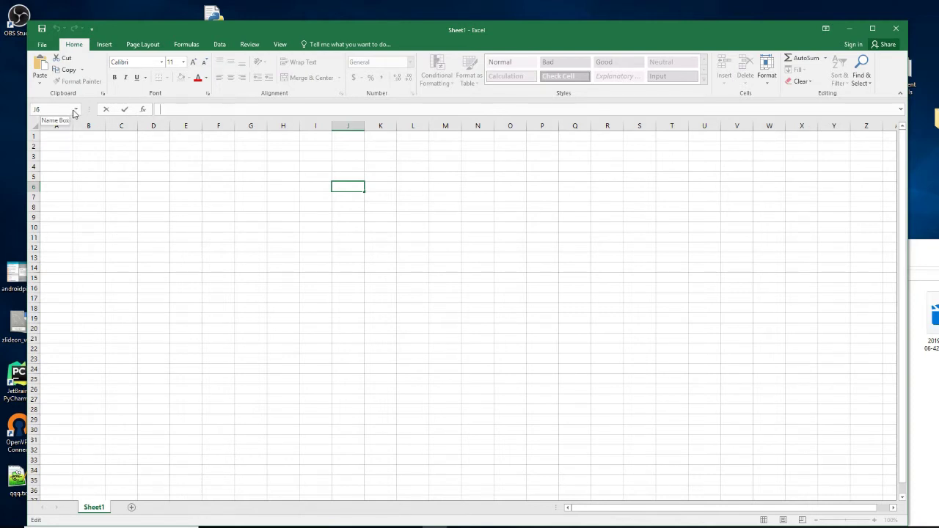
click(343, 209)
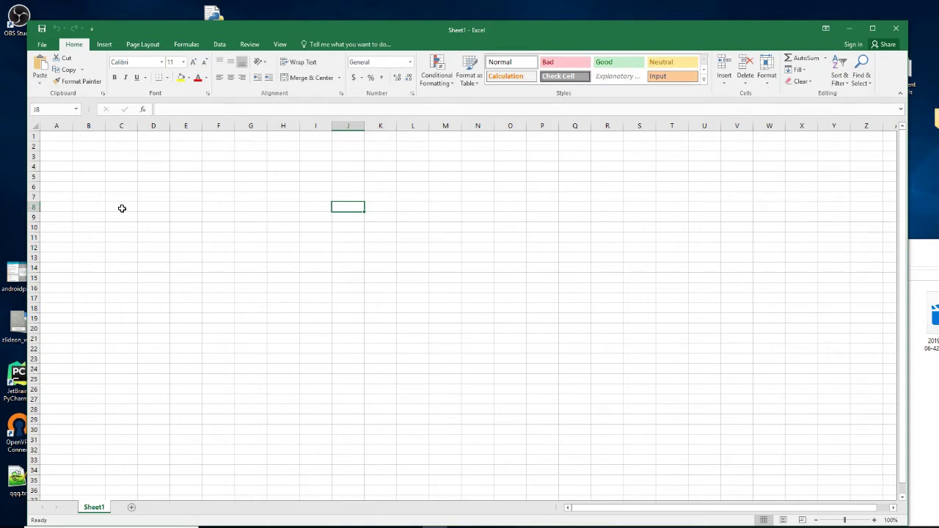
click(285, 223)
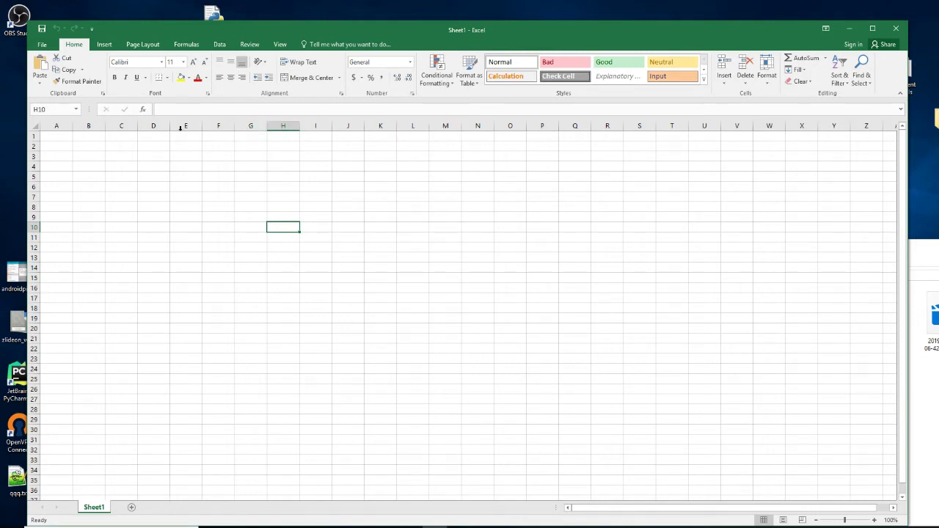
click(30, 135)
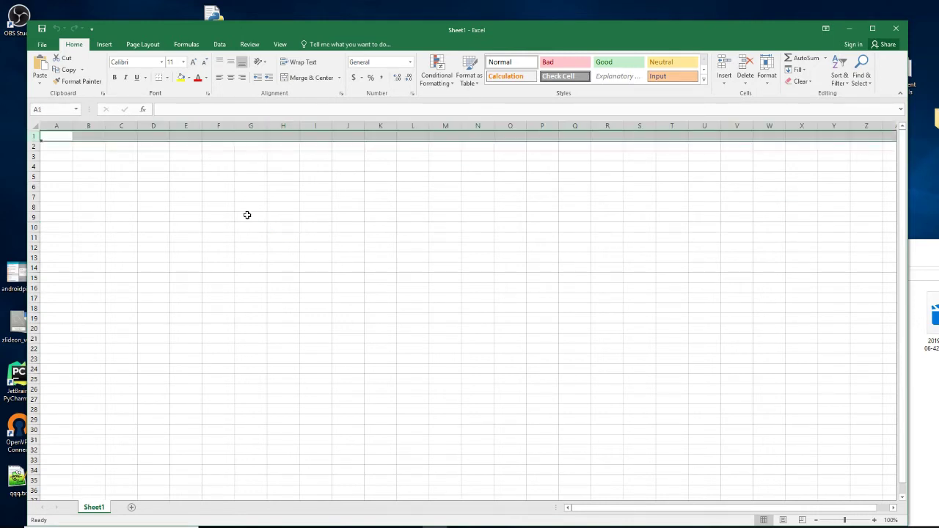
click(89, 126)
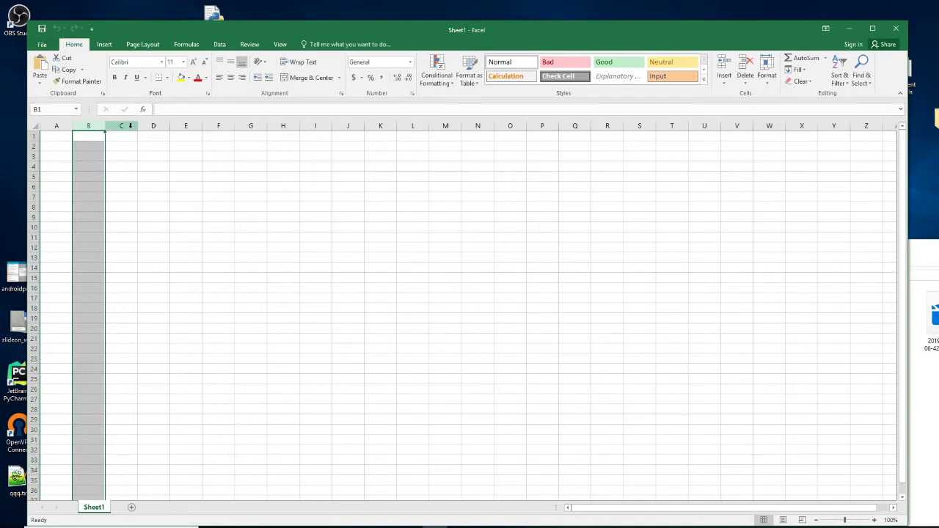
click(123, 127)
click(33, 146)
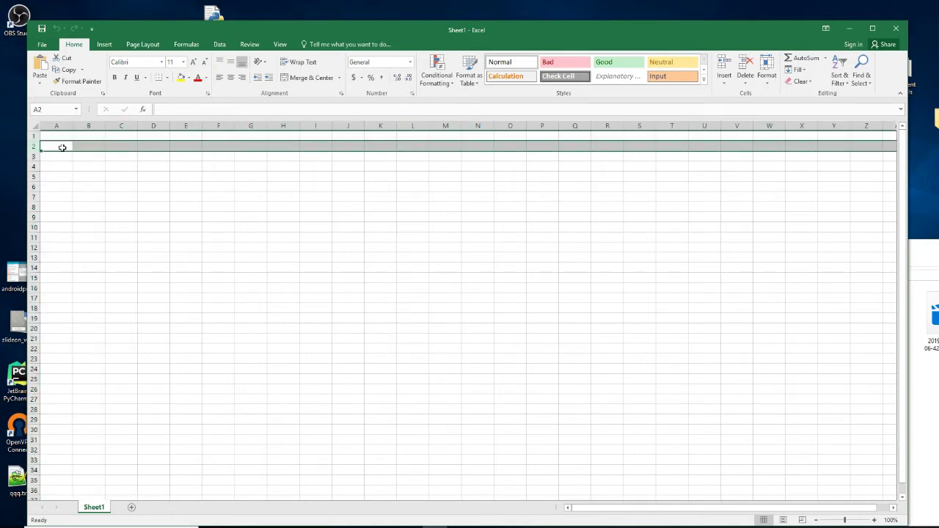
click(122, 146)
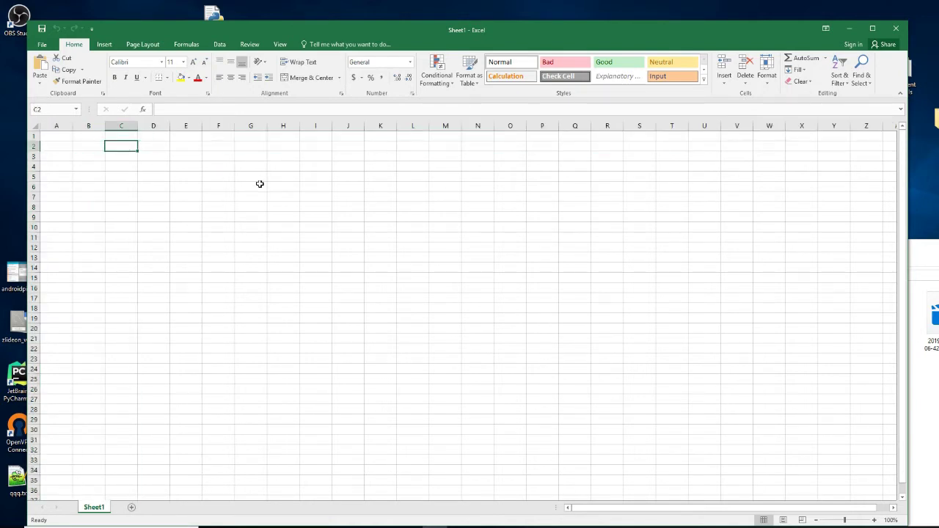
click(245, 167)
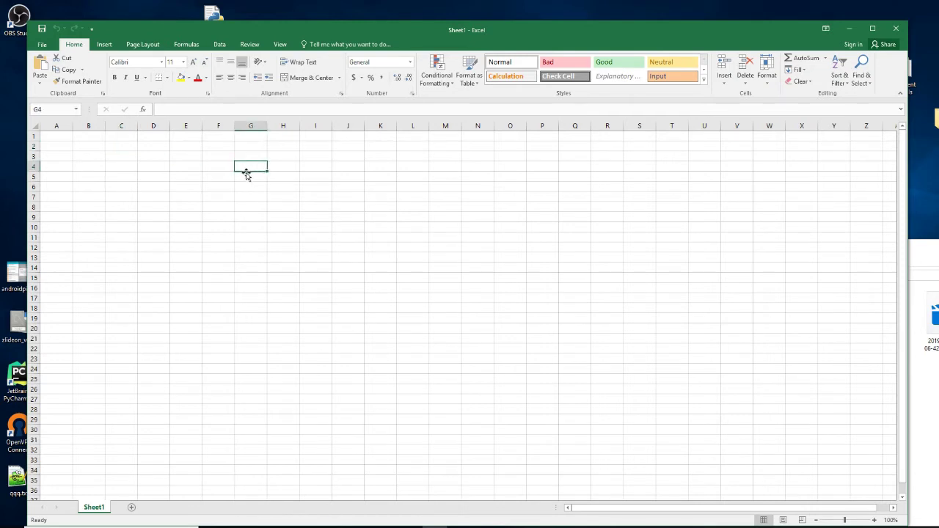
click(212, 170)
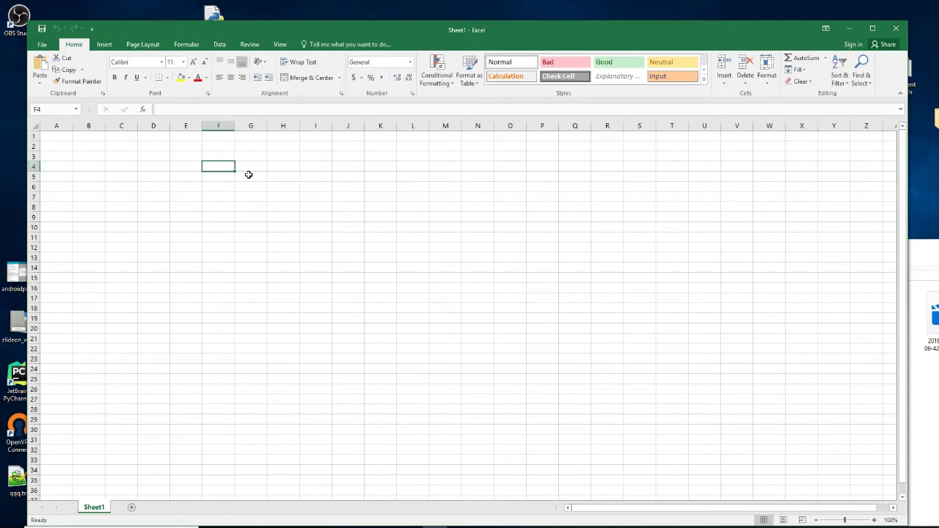
click(274, 167)
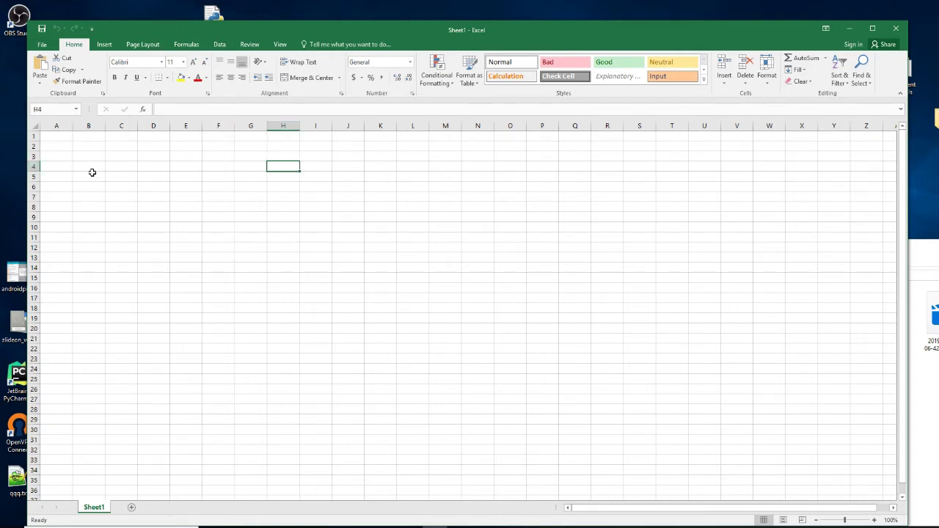
click(232, 216)
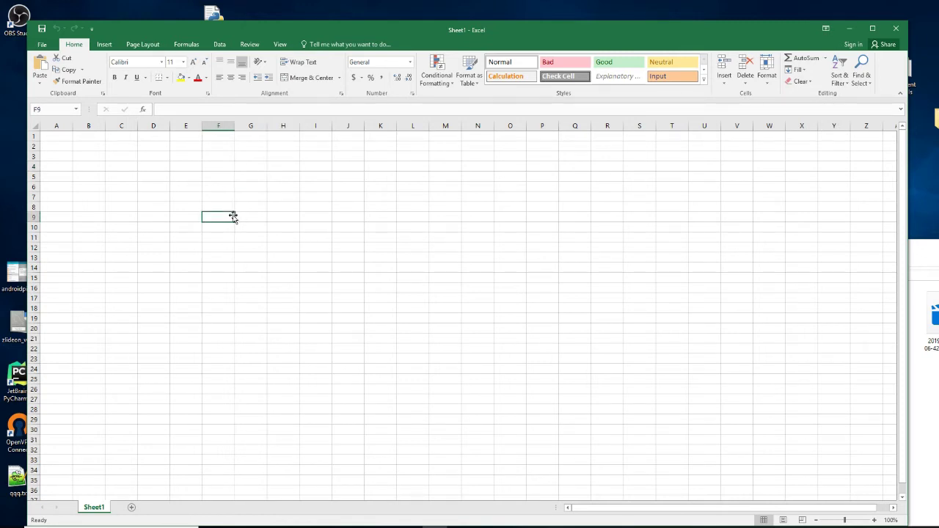
- Practise selecting ranges E7:E10, E5:I7, D7:G10, D4:G14 and E3:F15, then clear the selection
drag(175, 196, 185, 231)
drag(185, 179, 308, 198)
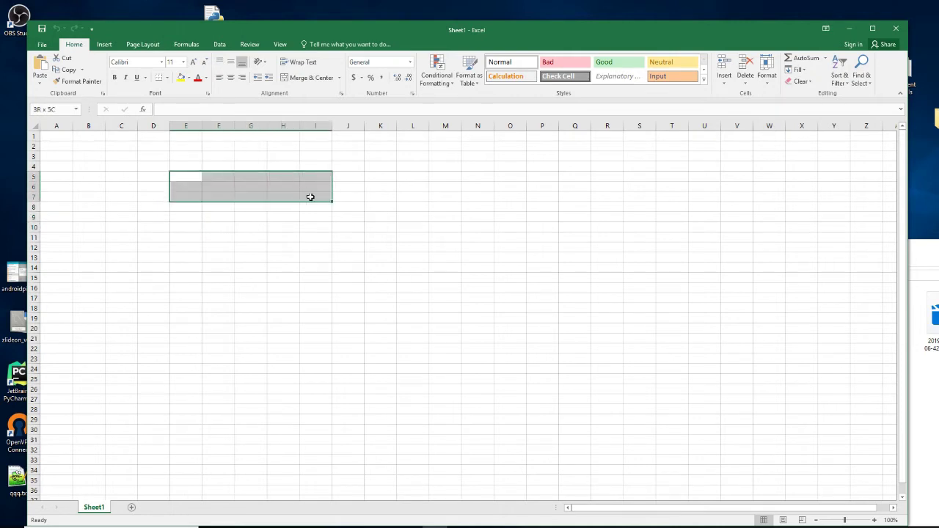
drag(239, 229, 158, 200)
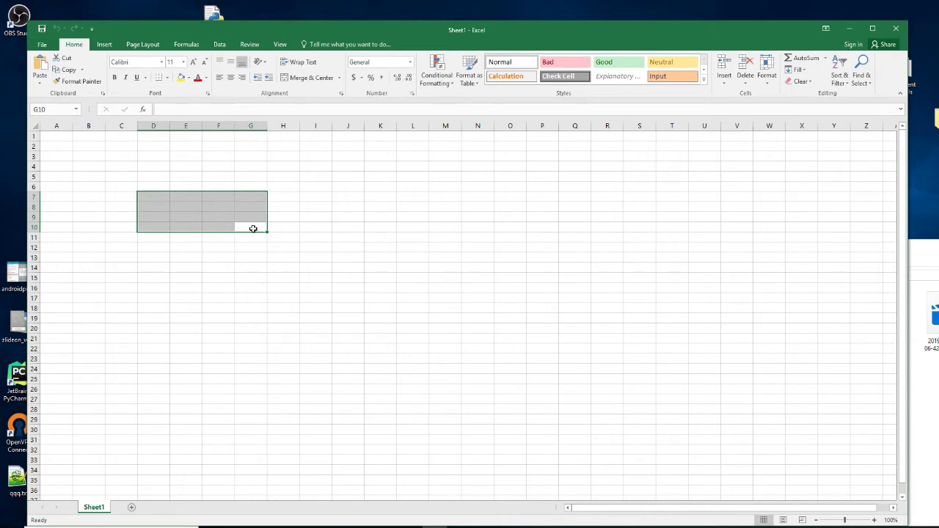
mouse_move(243, 270)
mouse_down()
mouse_move(134, 163)
mouse_move(113, 172)
mouse_move(118, 243)
mouse_up()
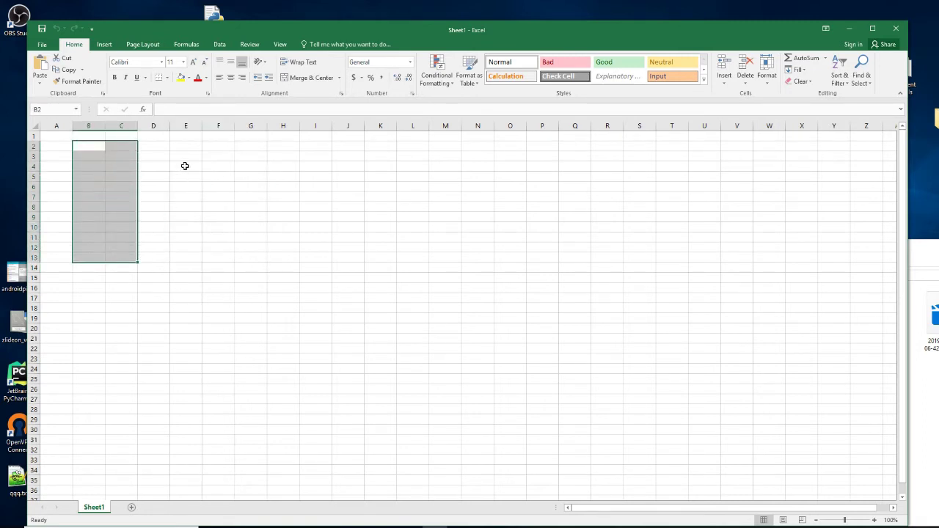
drag(187, 155, 207, 276)
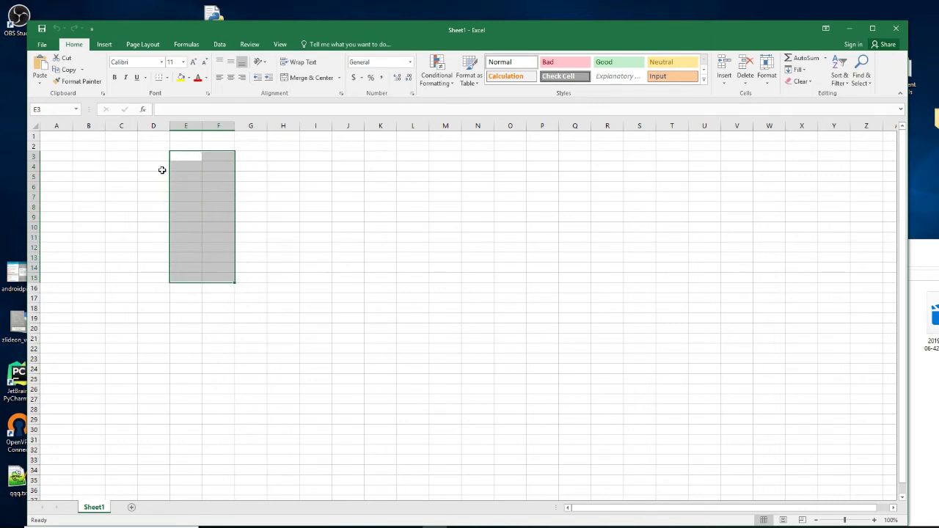
click(273, 176)
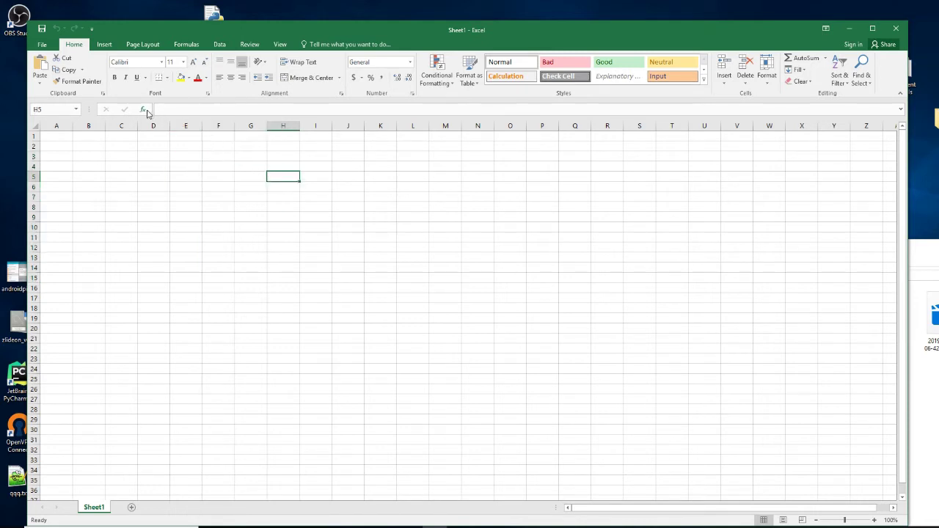
- Type test text 'gghghgghg' into F4, then delete it
click(223, 167)
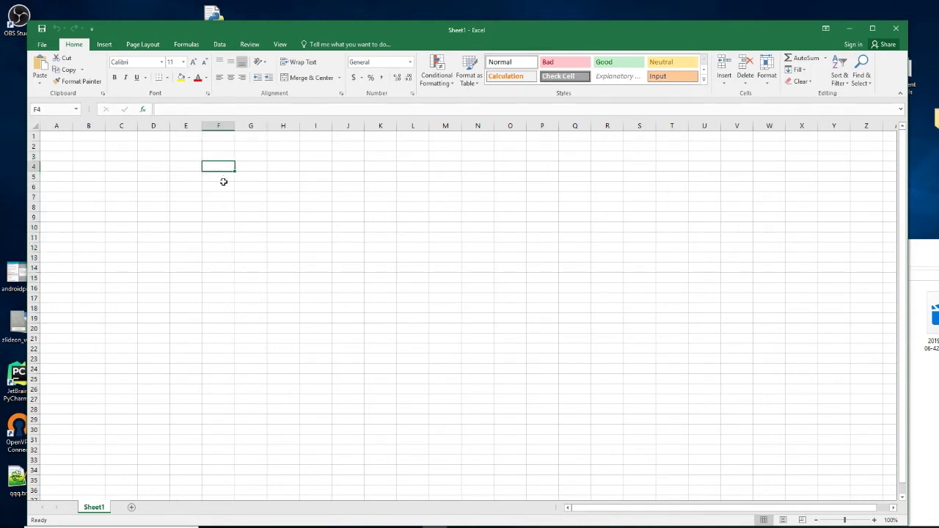
text(ggh)
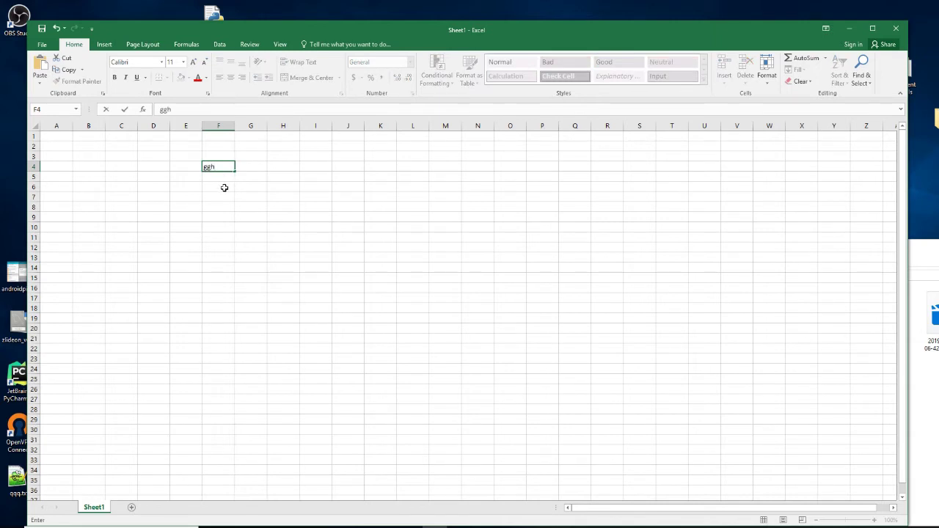
text(ghgghg)
double_click(170, 109)
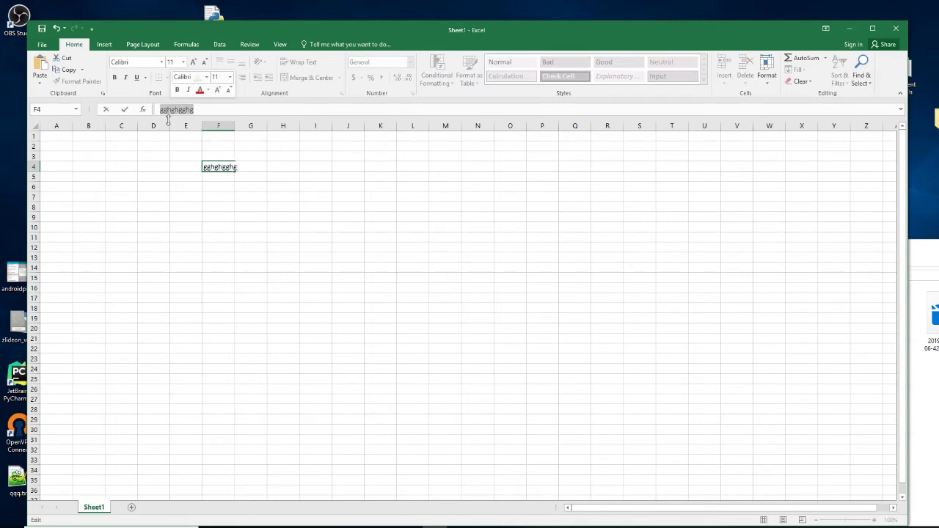
double_click(216, 167)
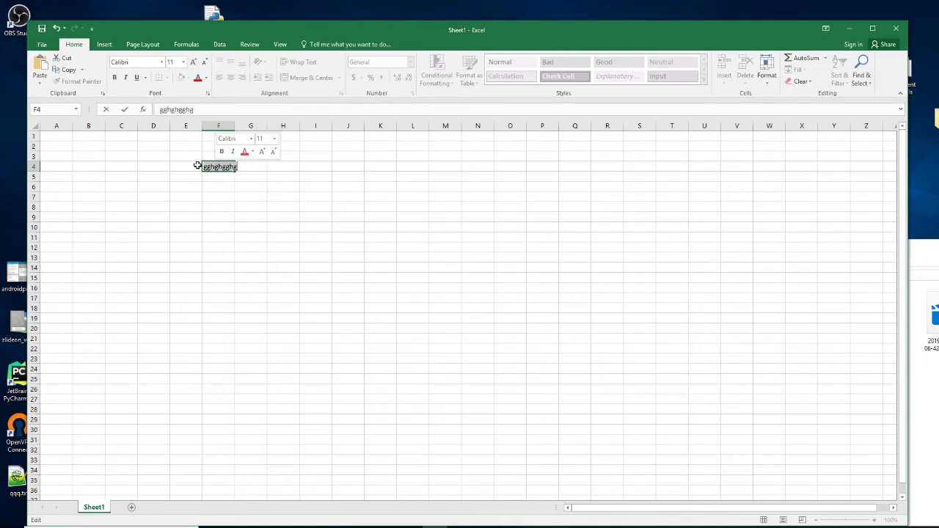
key(BackSpace)
click(194, 163)
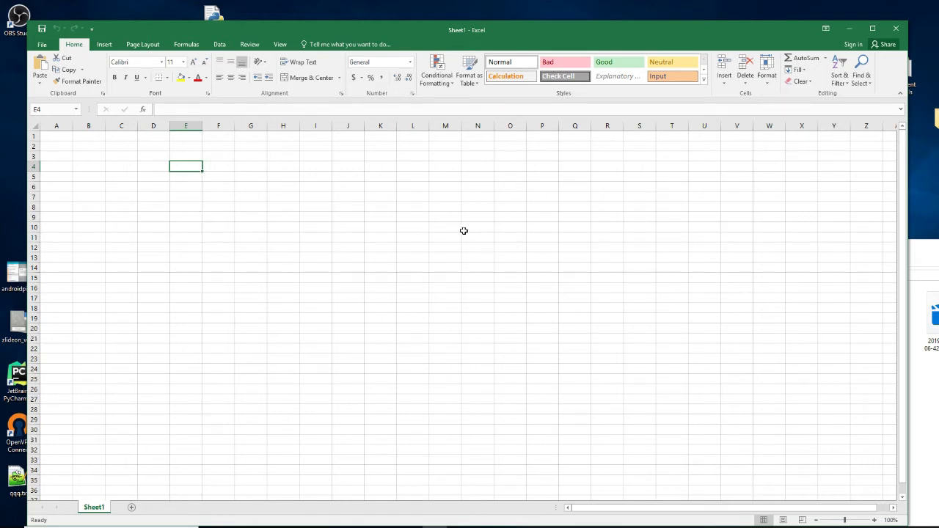
- Enter =5+4 in E4, showing 9, and inspect the formula without changing it
text(=)
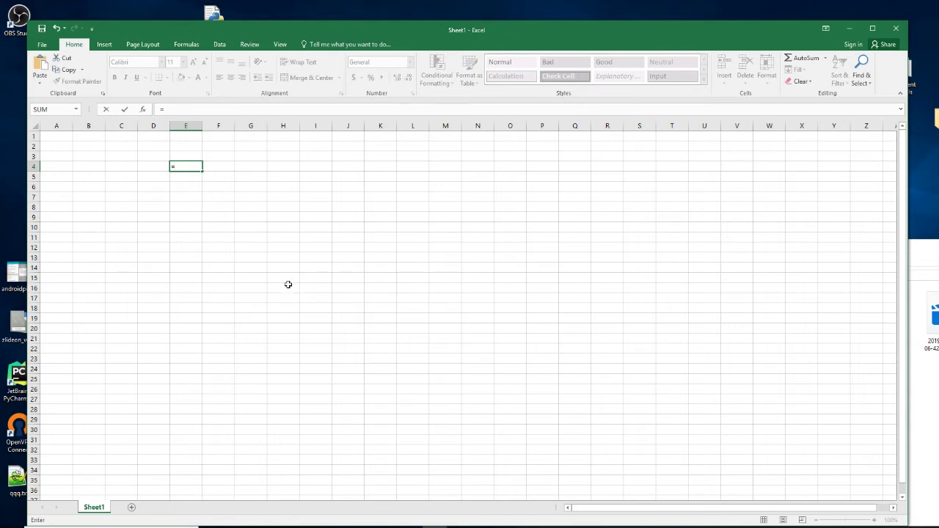
text(5)
text(+4)
key(Return)
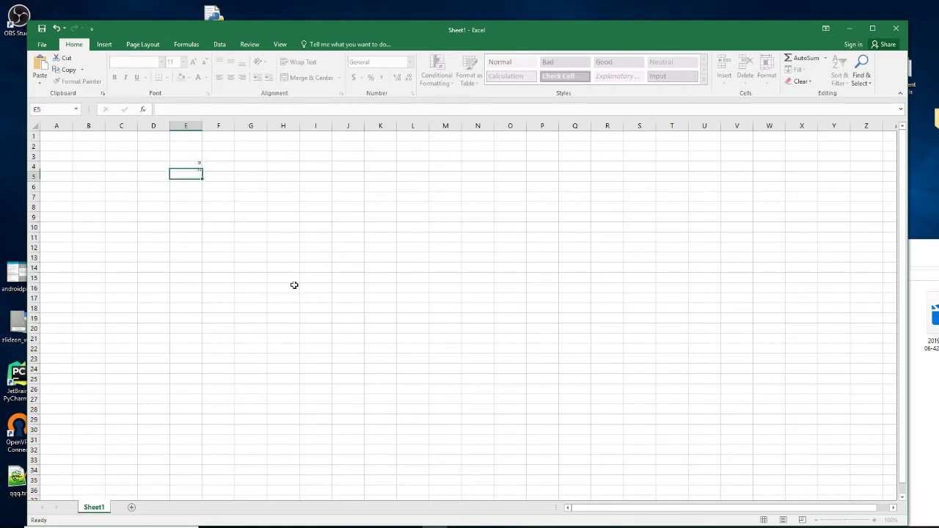
click(186, 165)
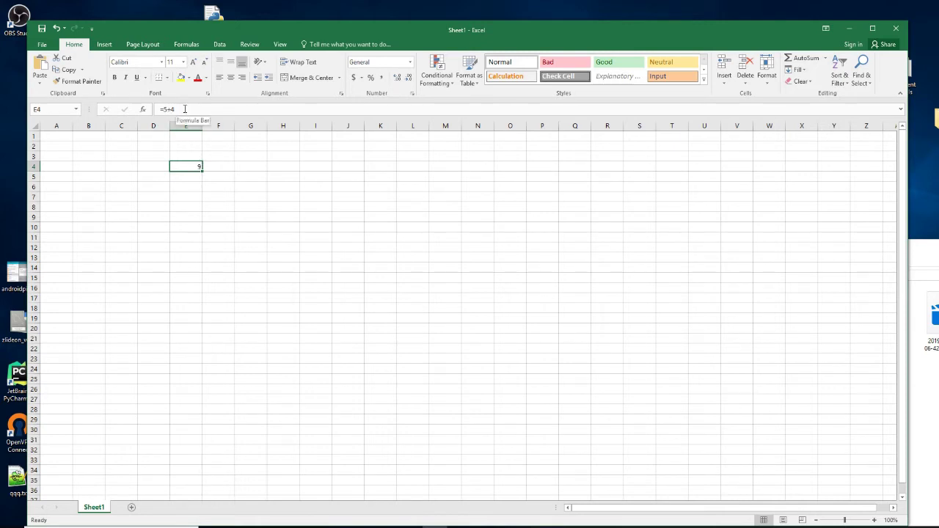
drag(176, 110, 157, 110)
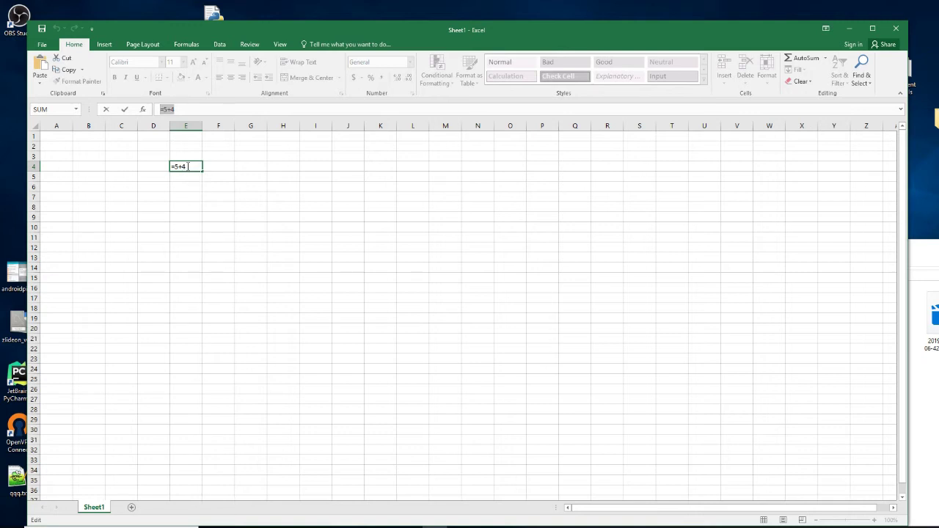
drag(188, 167, 171, 166)
key(shift+Home)
key(Escape)
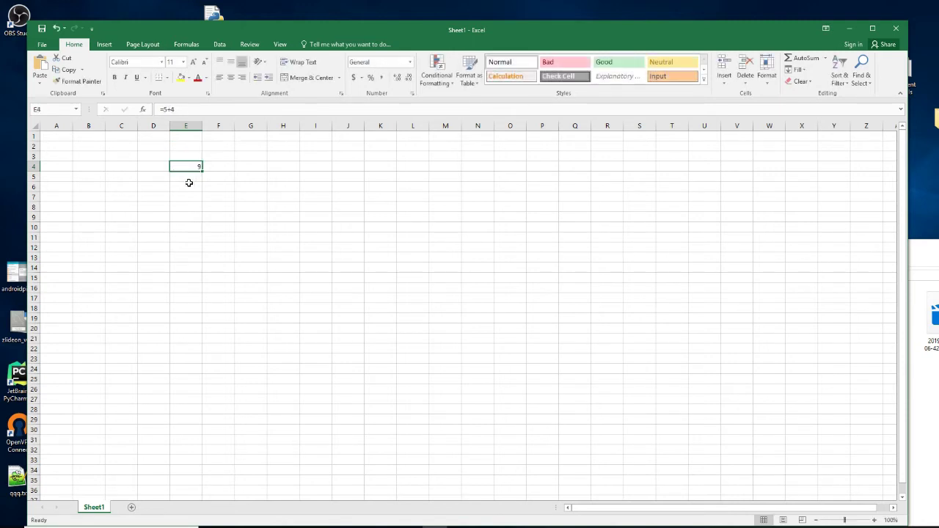
- Enter plain 9 in E3, compare it with E4's formula, then clear C2:F5
key(Delete)
click(198, 159)
text(9)
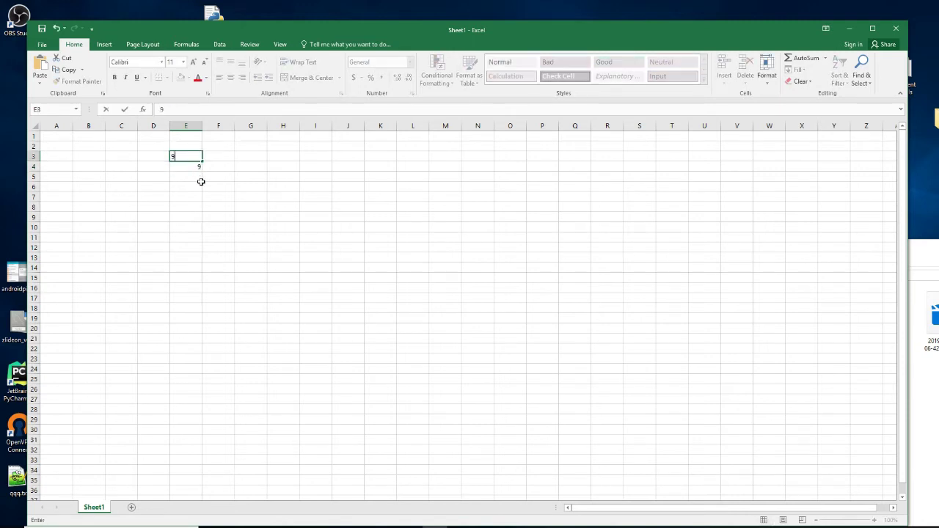
click(219, 160)
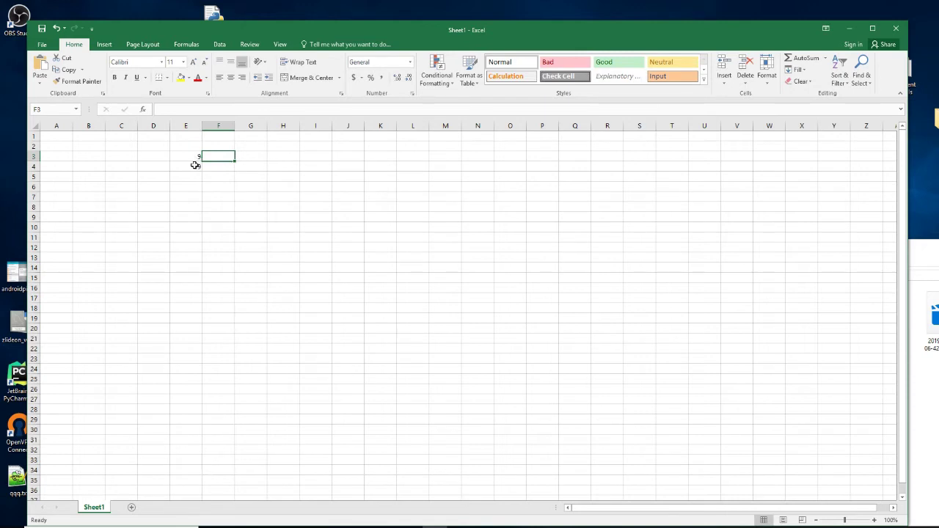
click(195, 165)
click(193, 156)
click(195, 165)
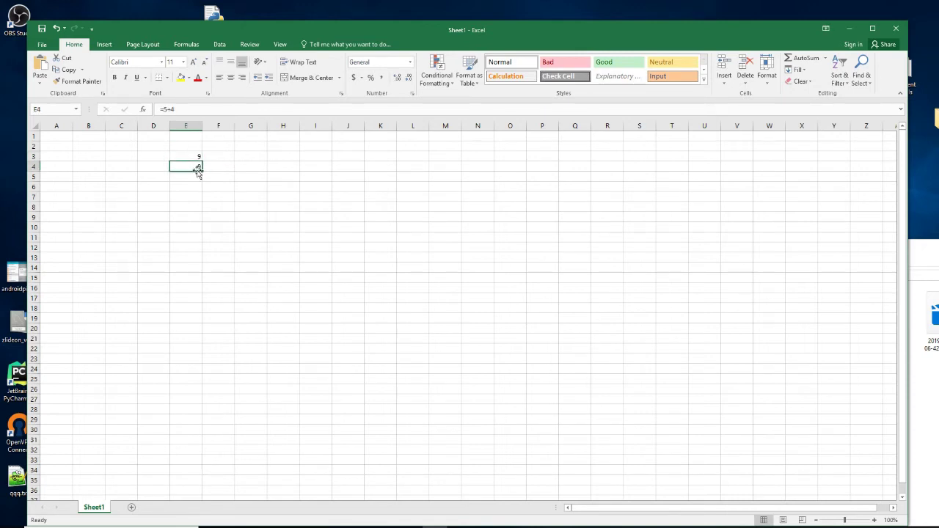
click(192, 157)
drag(218, 178, 121, 146)
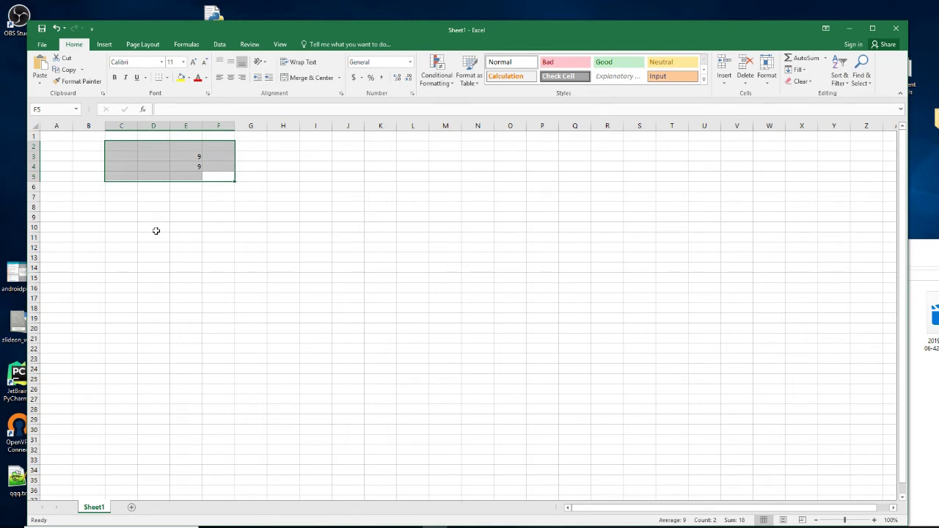
key(Delete)
click(119, 216)
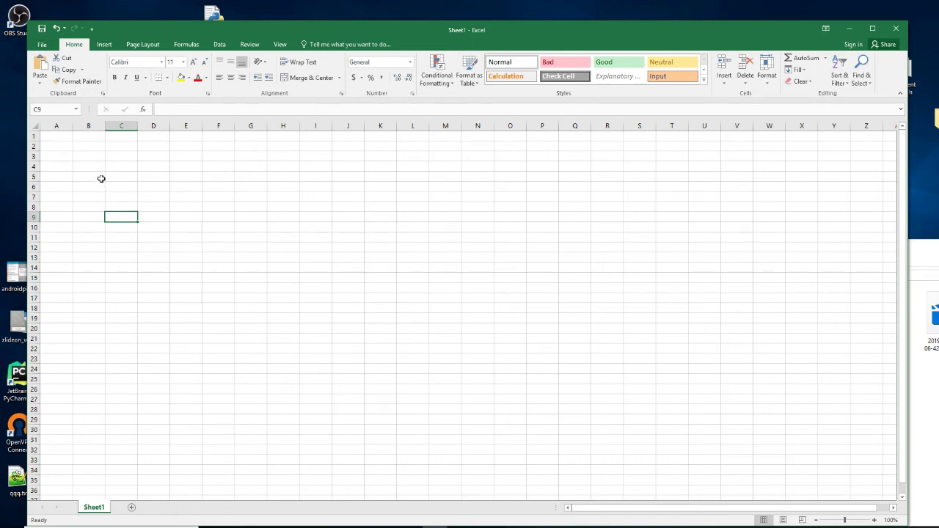
- Enter 56 in B2 and 45 in B3, then start a formula with = in B5
click(92, 151)
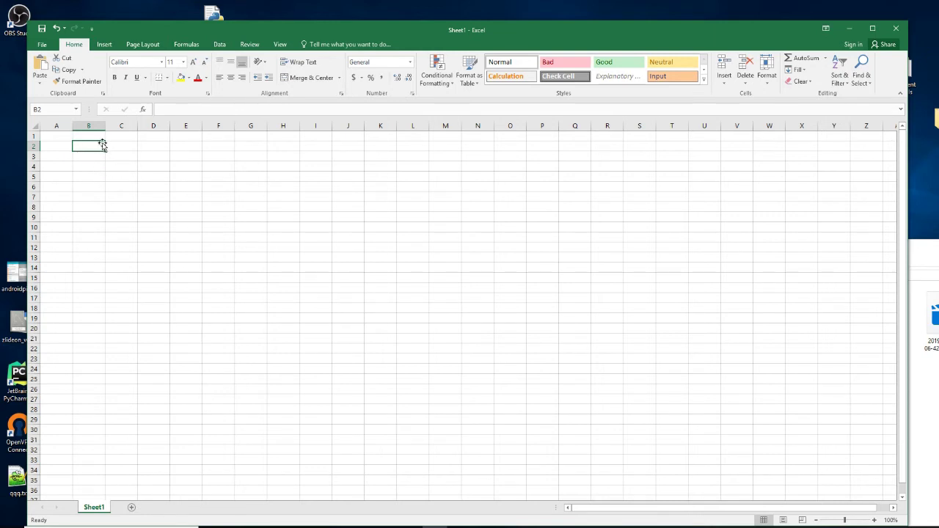
text(5)
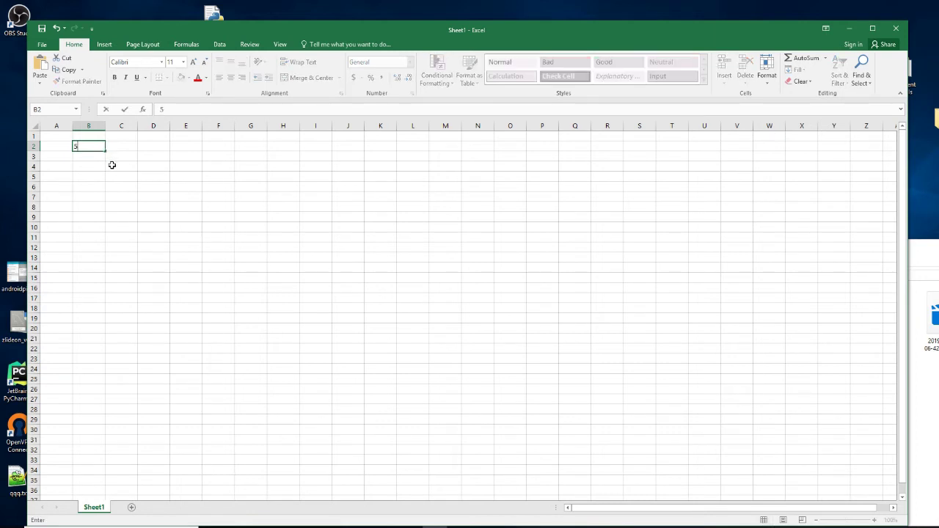
text(6)
key(Return)
text(45)
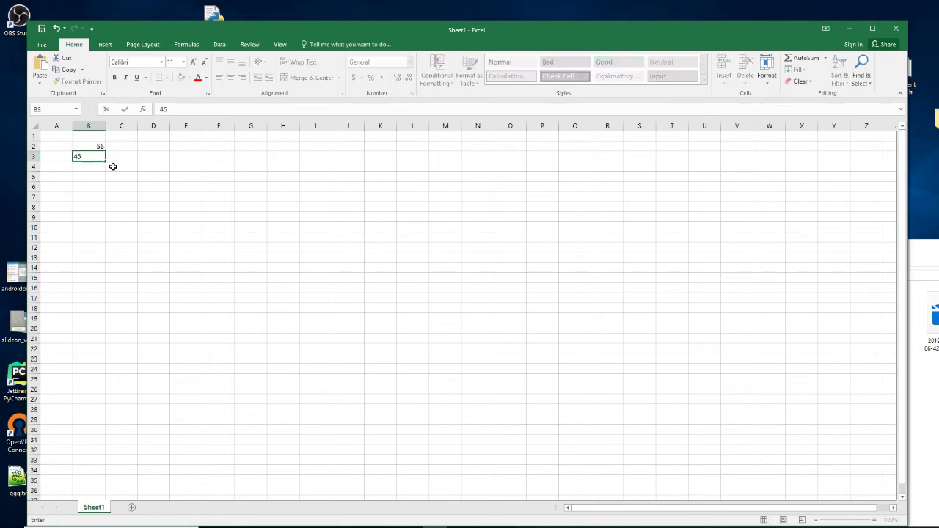
key(Return)
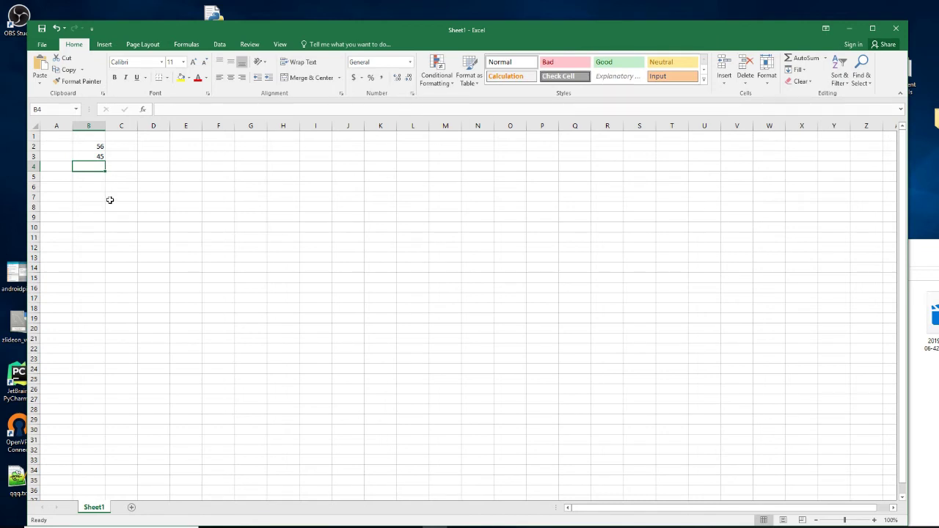
click(103, 180)
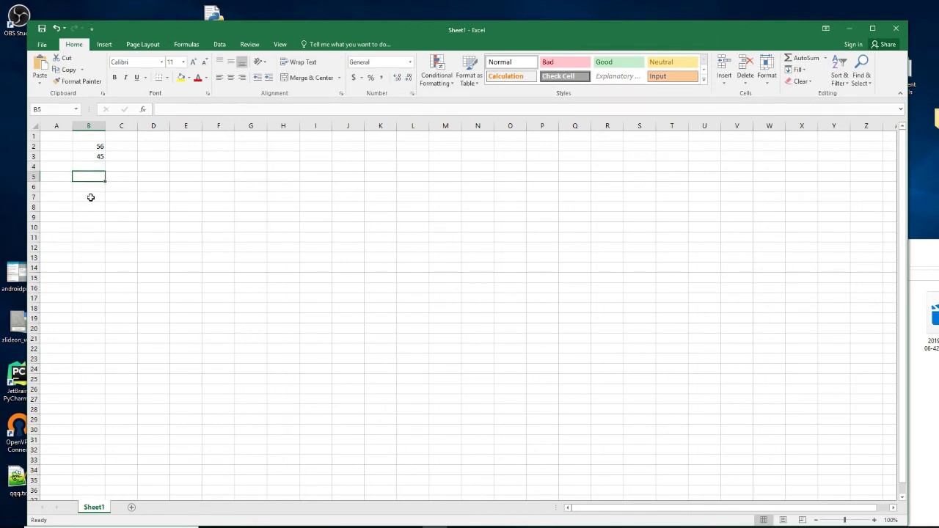
text(=)
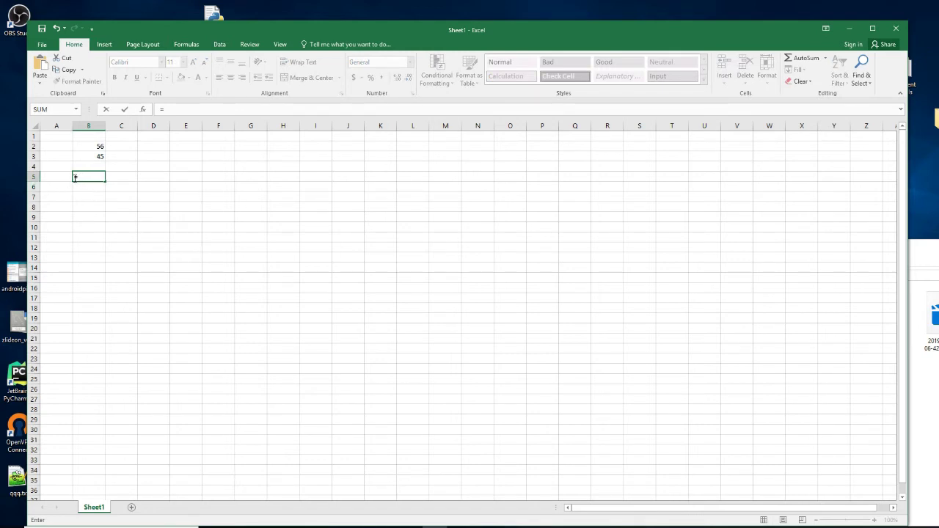
- Complete =B2+B3 in B5 to show 101, then reopen it to verify
click(75, 179)
click(96, 146)
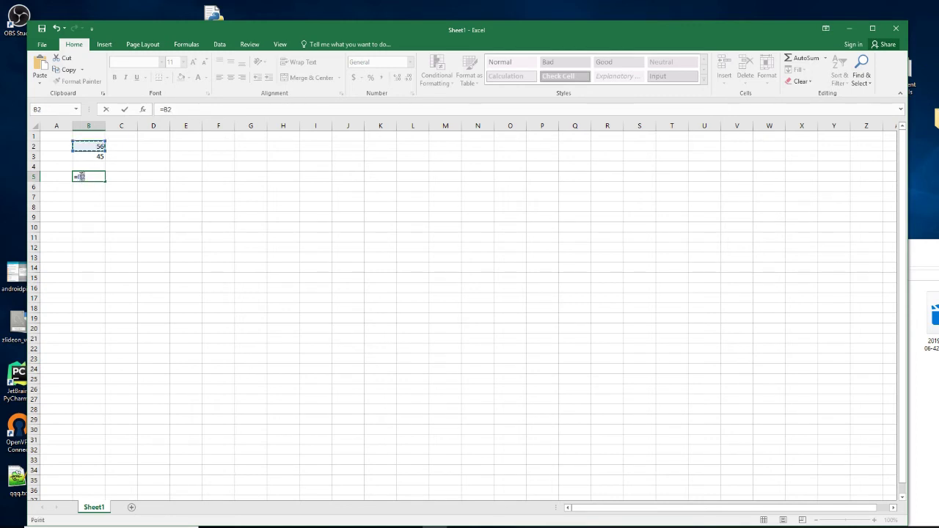
text(B)
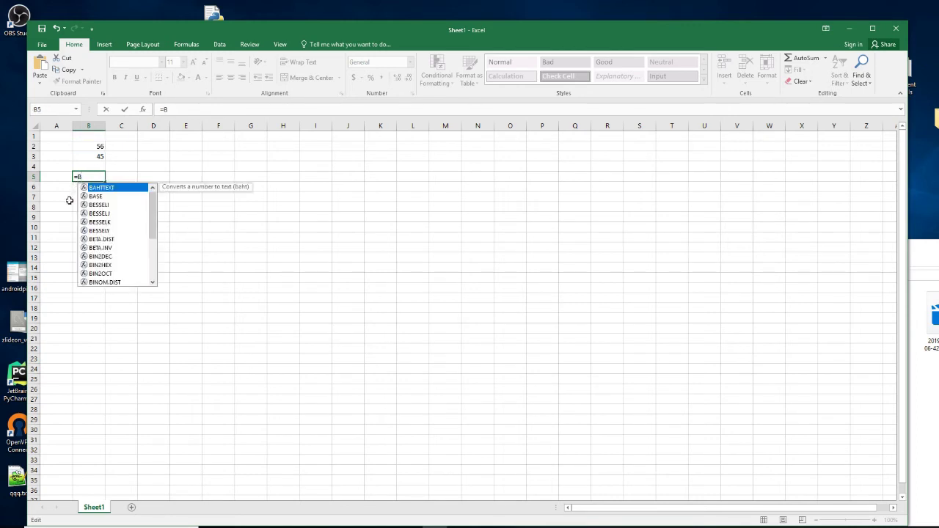
text(2)
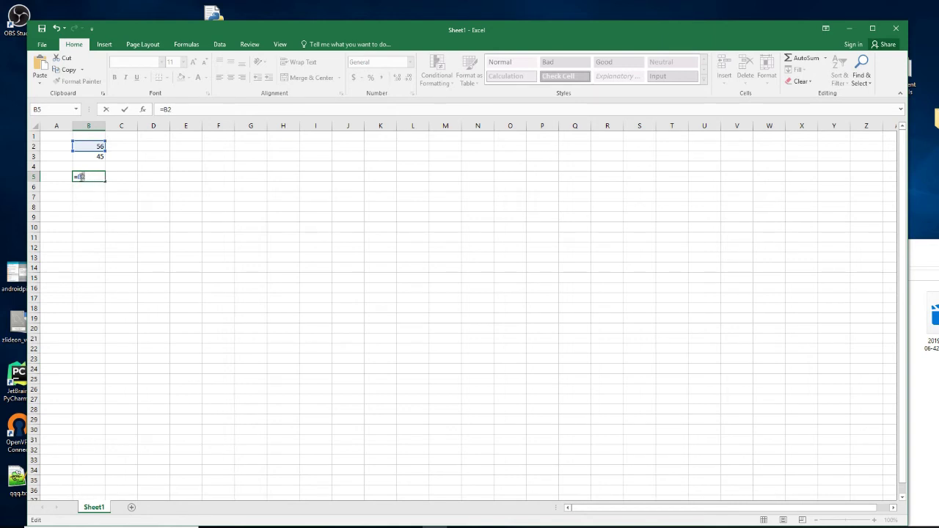
text(b)
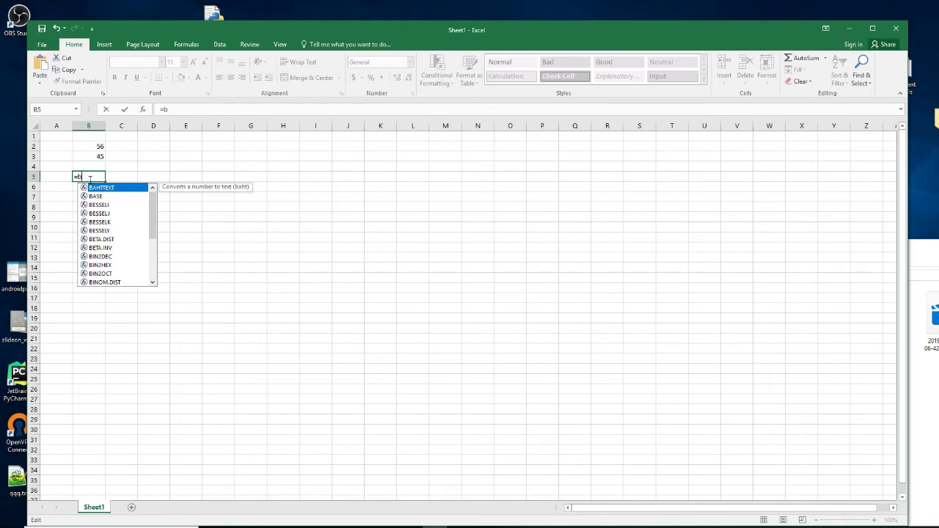
text(2+)
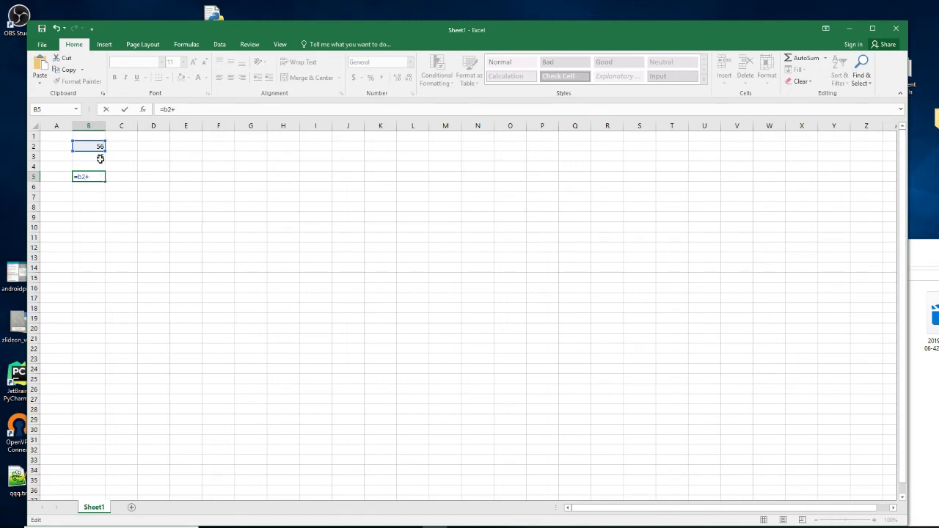
click(99, 156)
key(Return)
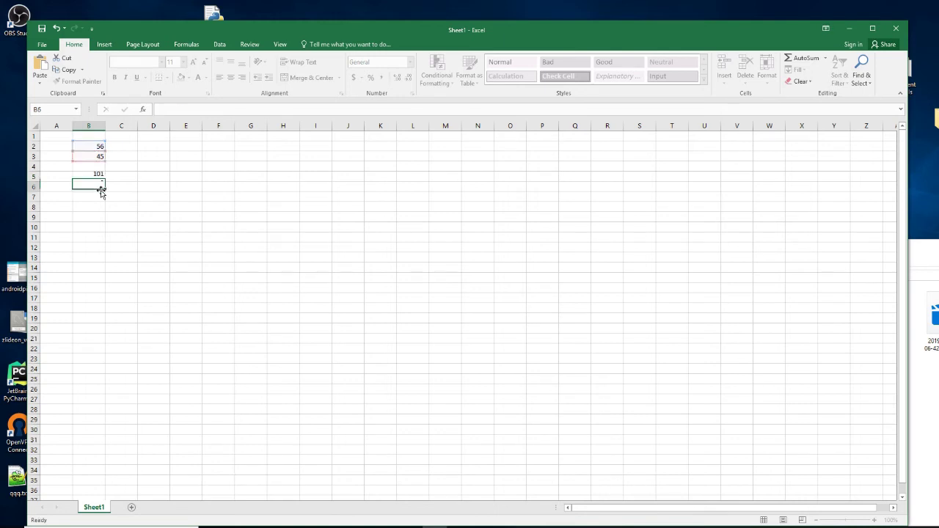
click(94, 176)
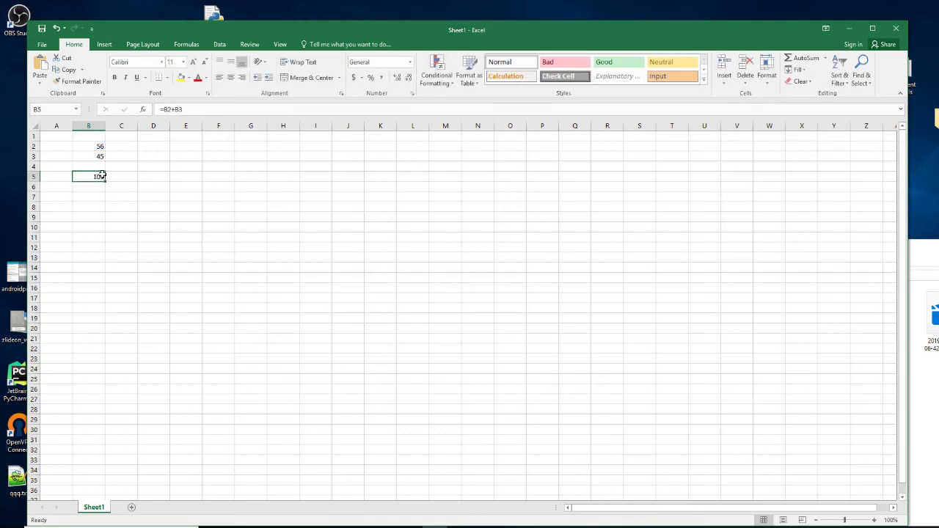
double_click(94, 177)
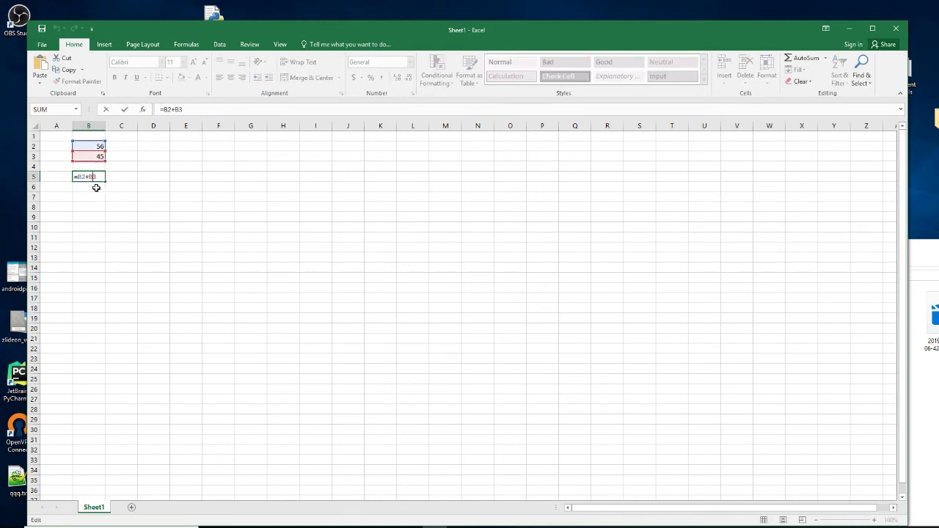
key(Return)
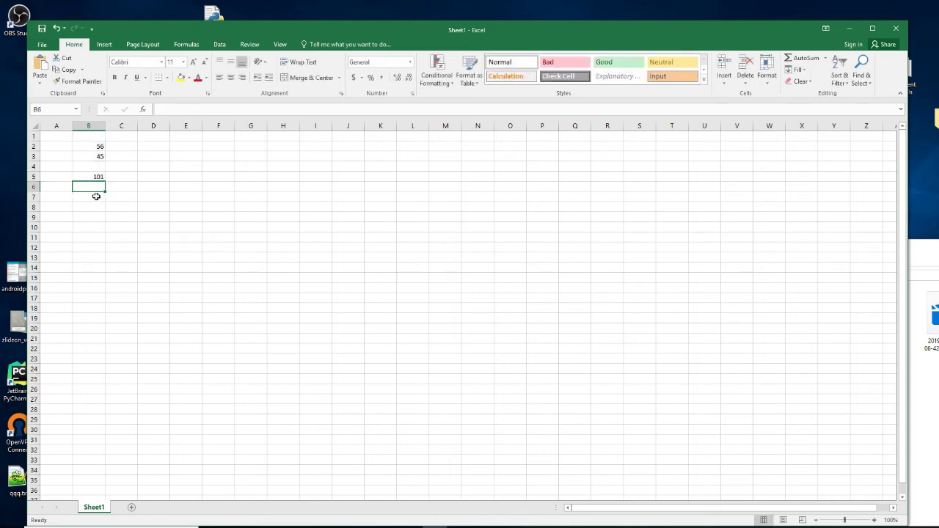
click(71, 178)
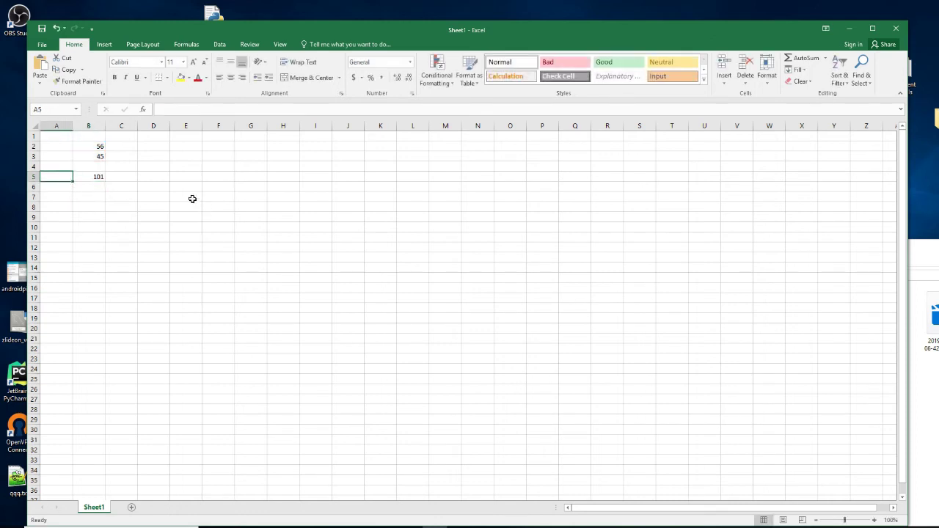
- Enter 152 in C2 and 52 in C3, with =C2-C3 in C5 showing 100
click(124, 147)
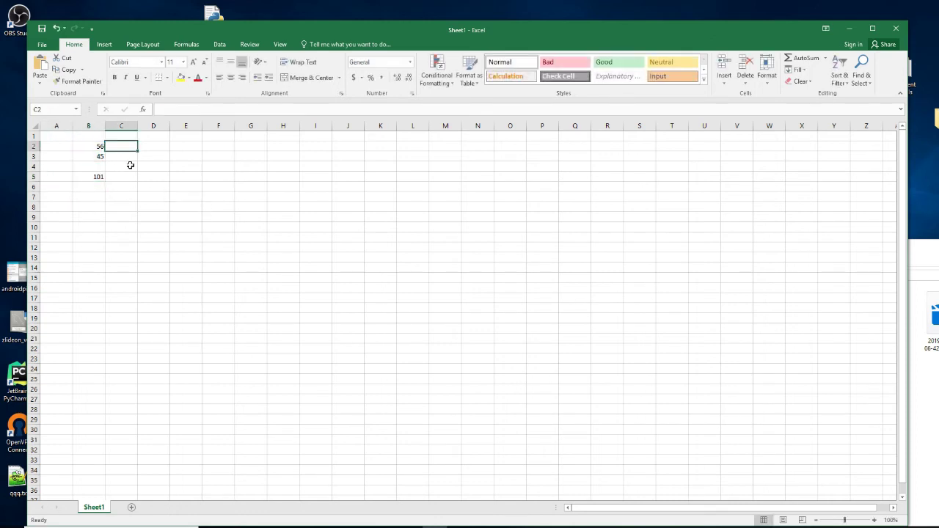
text(1=B2+B3+B5)
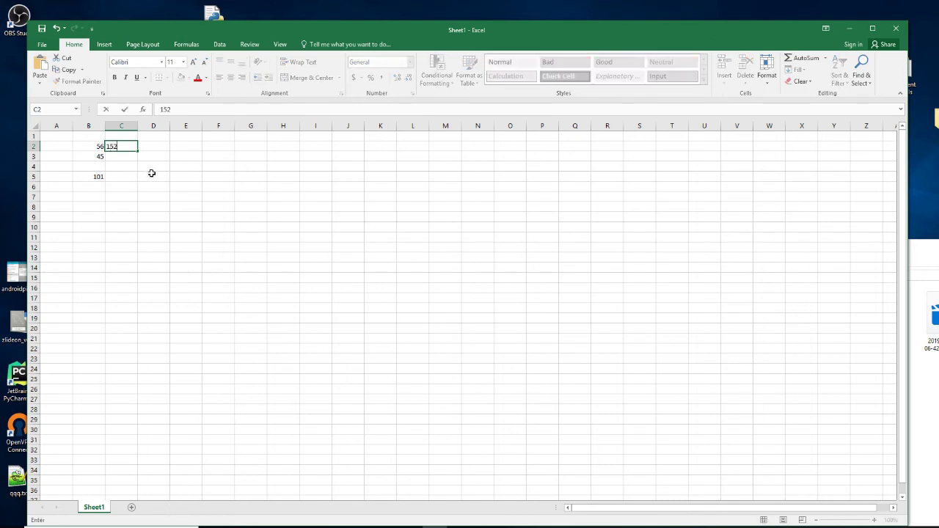
key(Return)
text(52)
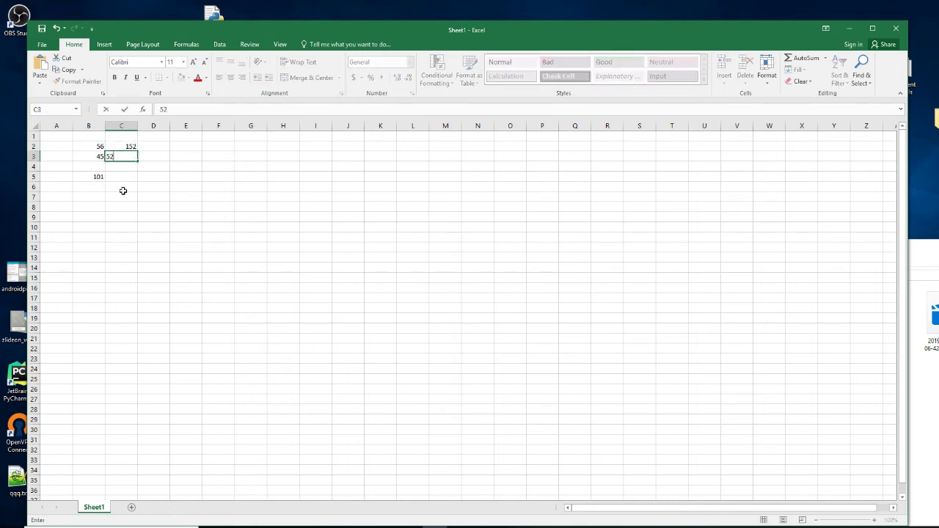
click(123, 177)
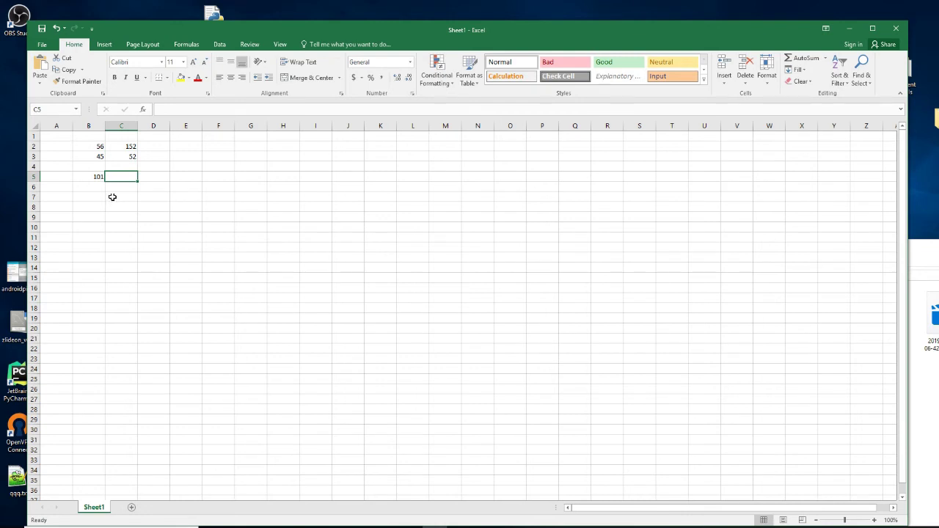
text(=)
click(130, 147)
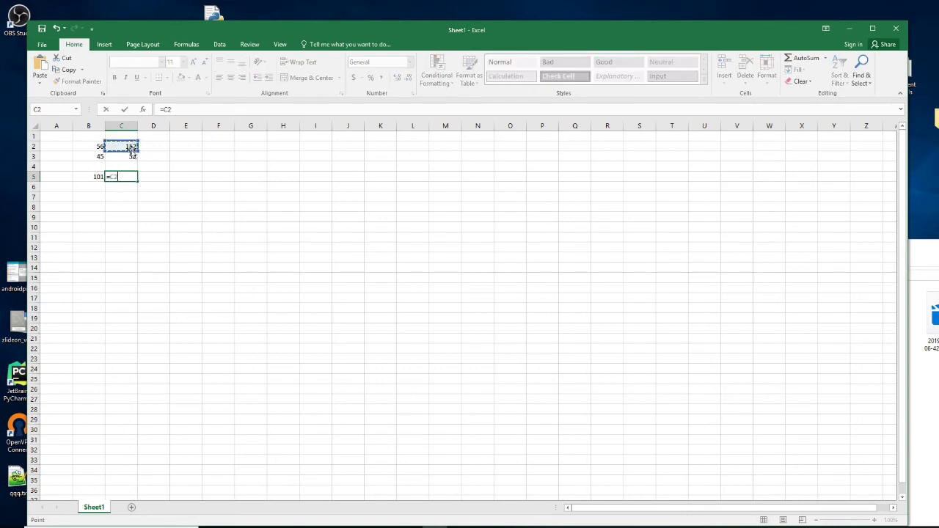
text(-)
click(130, 157)
key(Return)
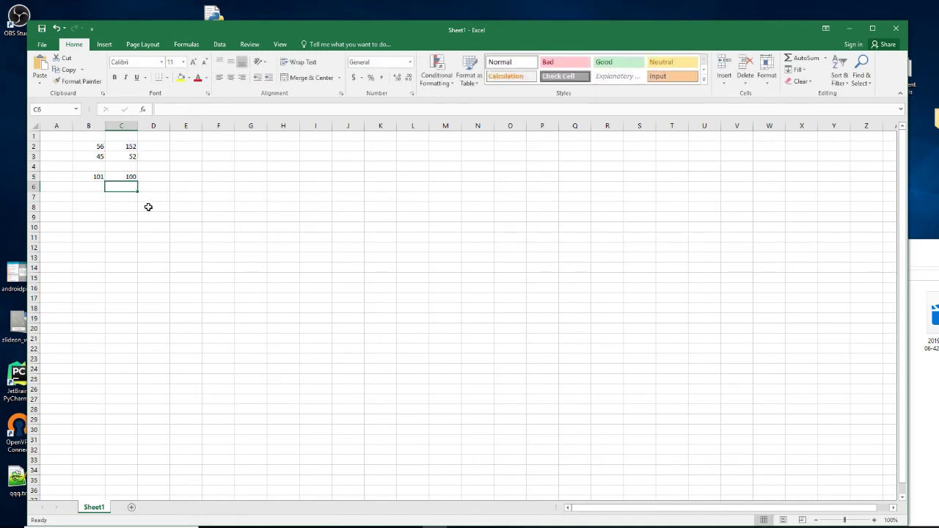
- Enter 4500 in D2
click(163, 146)
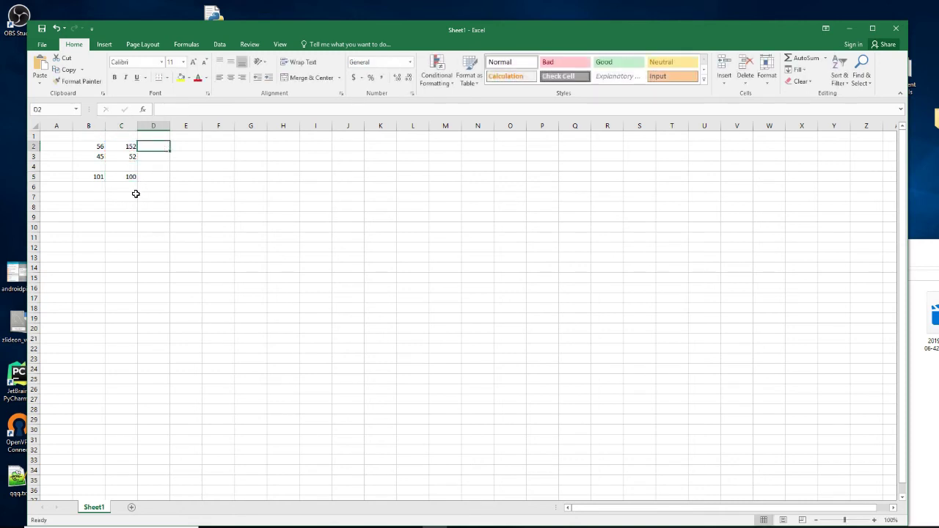
text(4500)
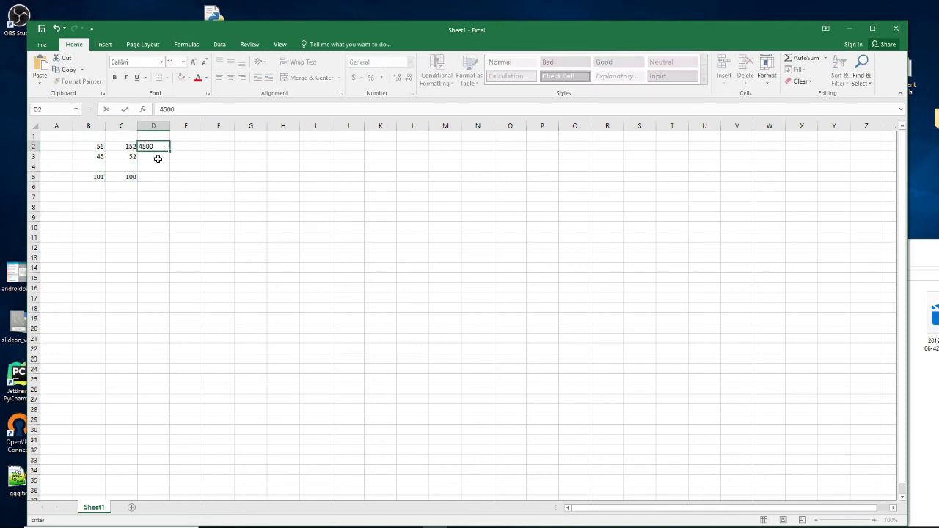
key(Return)
- Enter 25 in D3 and =D2/D3 in D5, giving 180
text(25)
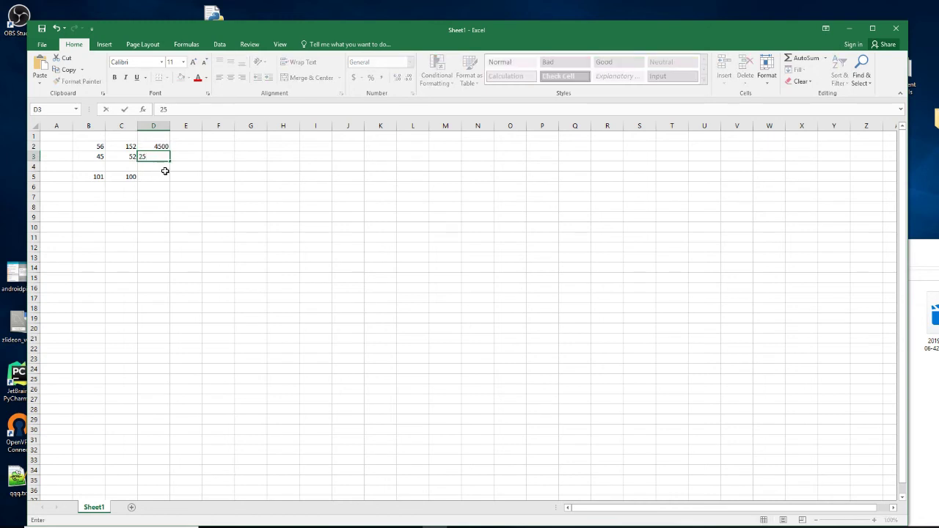
click(165, 176)
text(=)
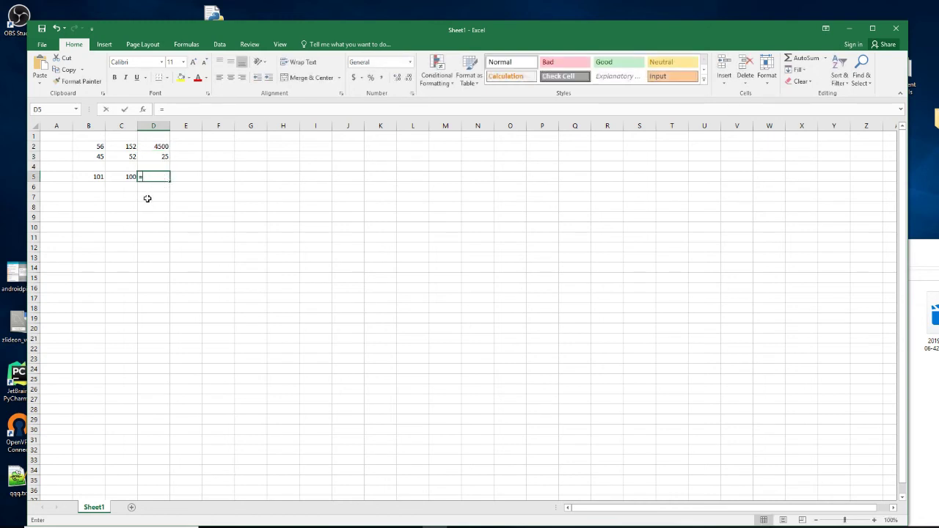
click(158, 147)
text(/)
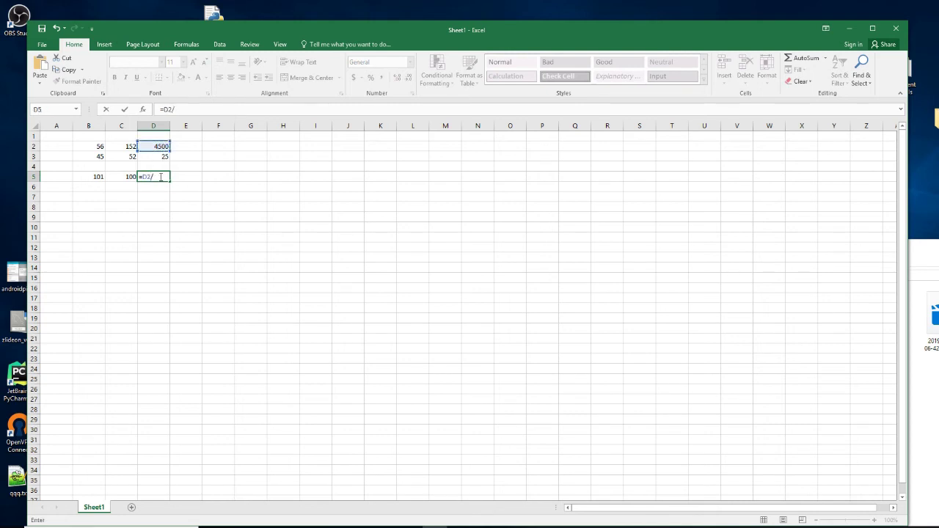
click(163, 158)
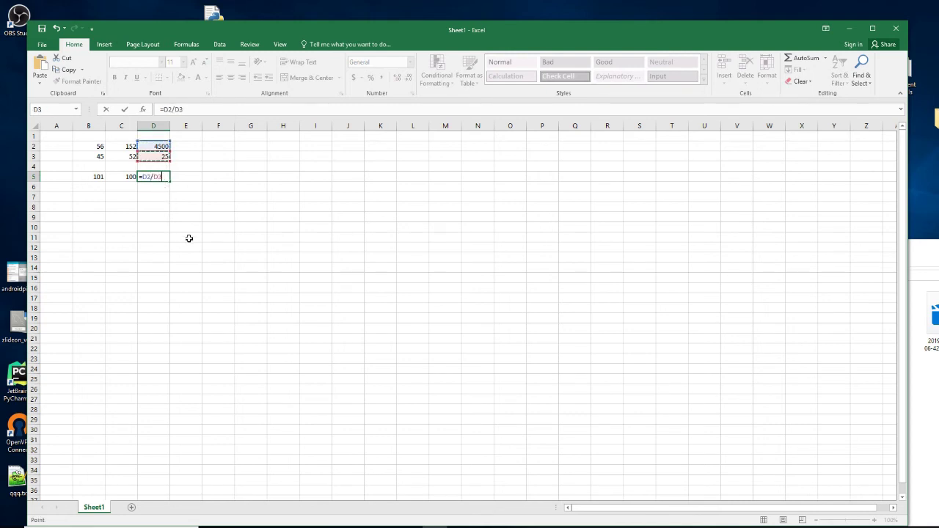
key(Return)
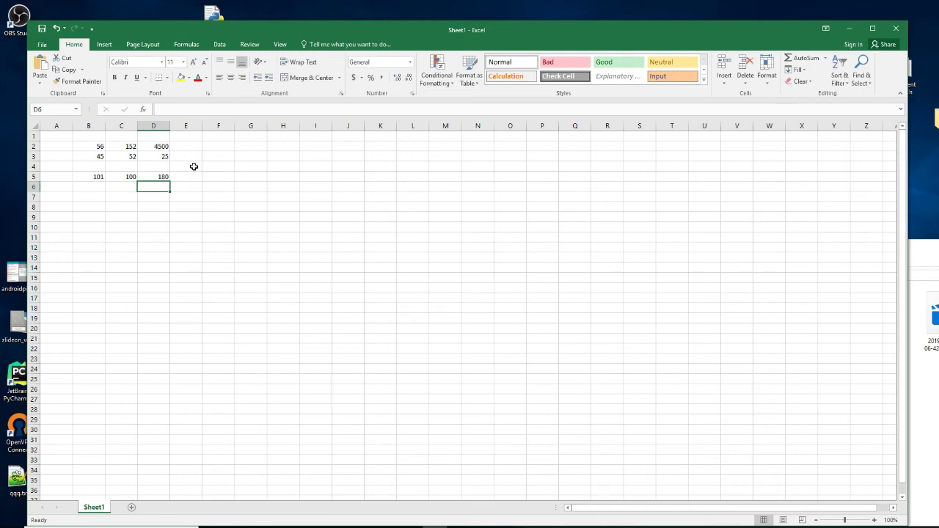
click(190, 146)
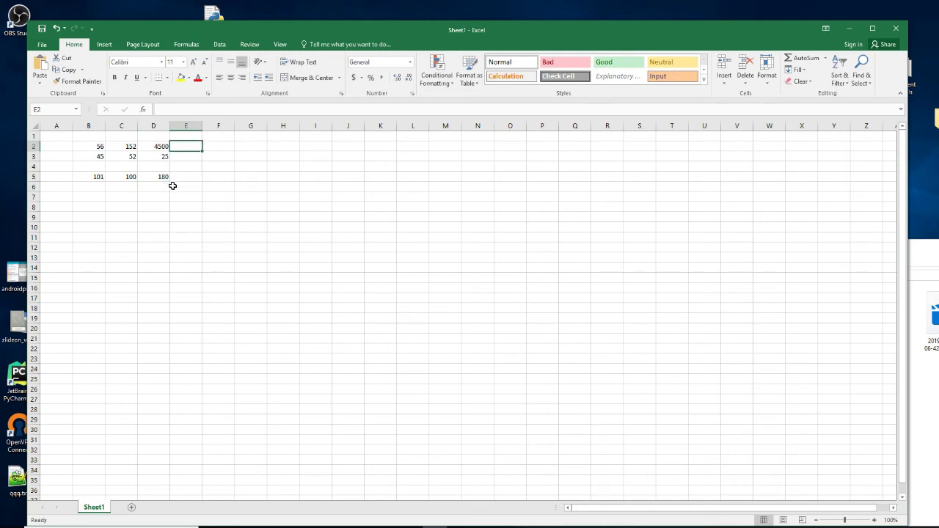
- Enter 25 in E2 and 10 in E3, with =E2*E3 in E5 showing 250
text(25)
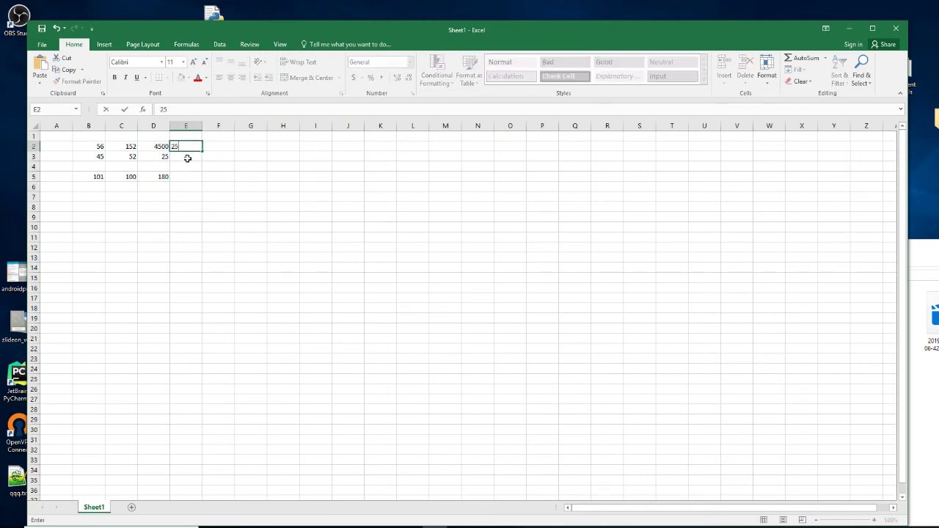
click(185, 157)
text(10)
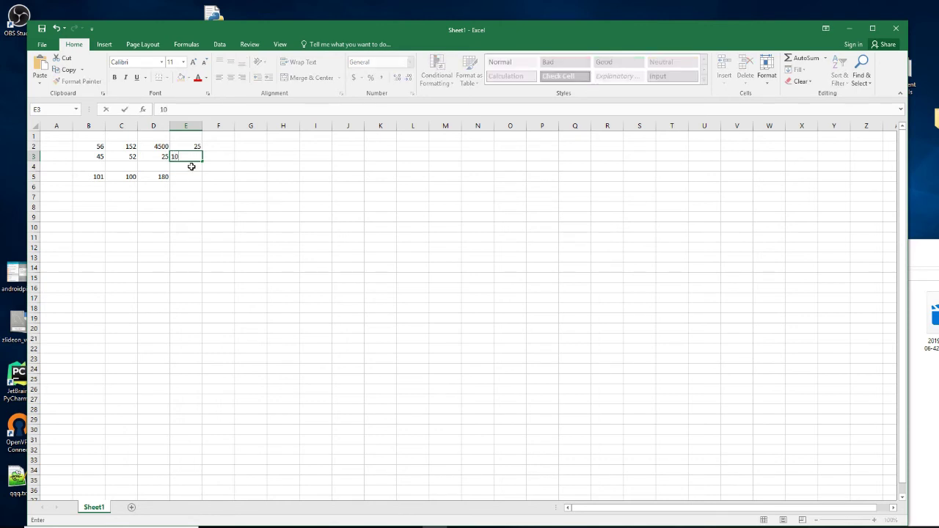
key(Return)
click(187, 178)
text(=)
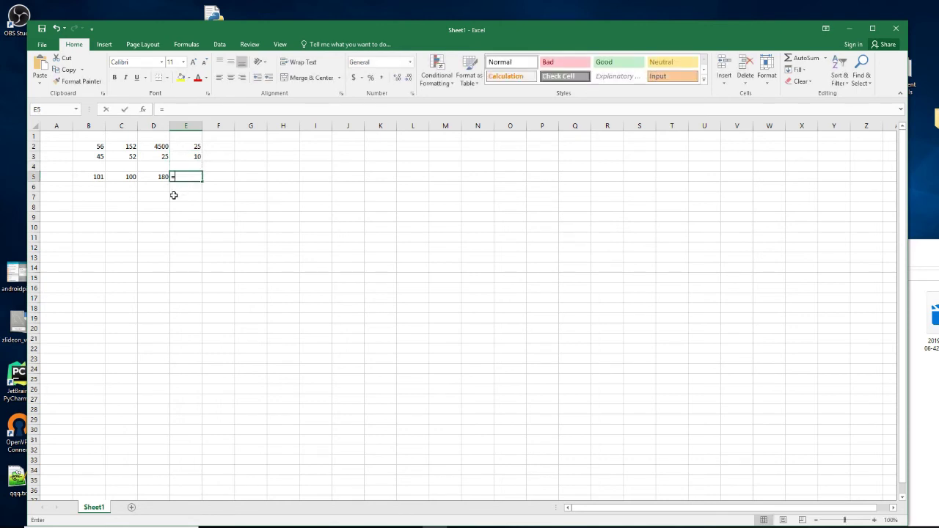
click(189, 151)
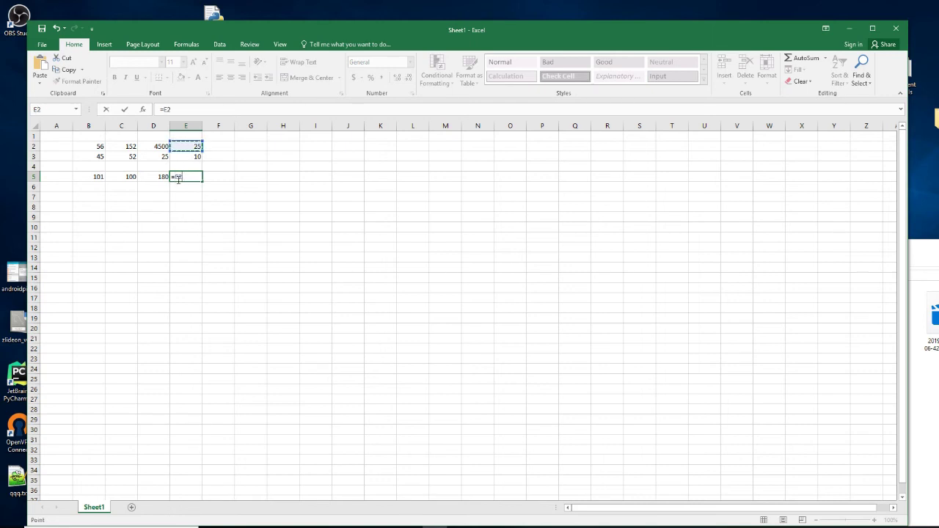
click(197, 158)
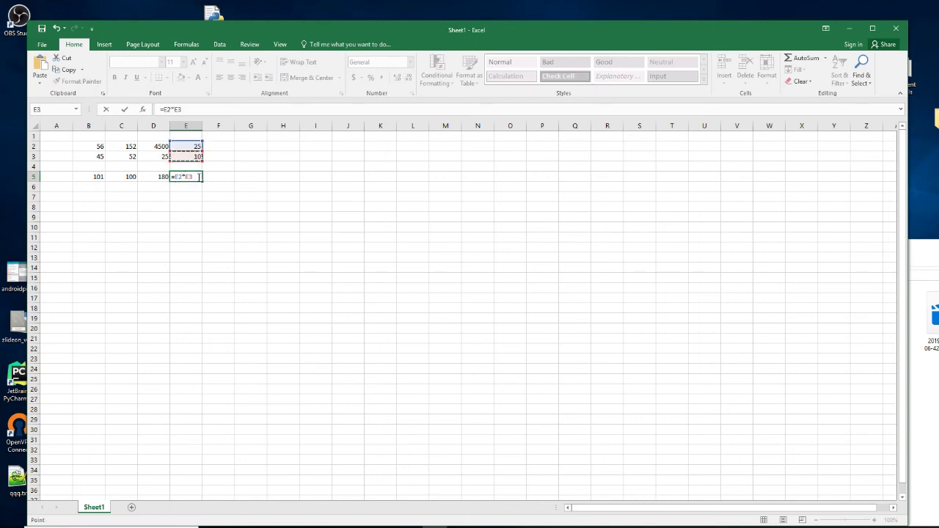
key(Return)
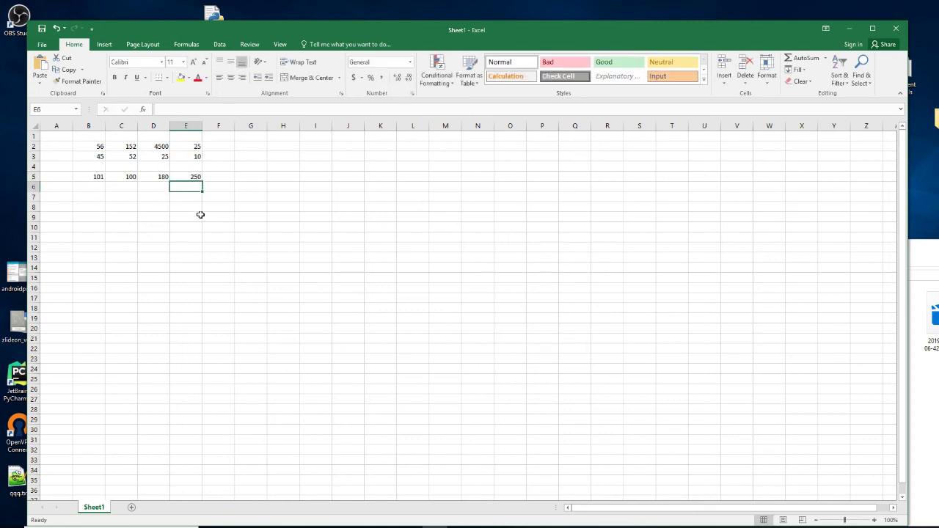
drag(213, 179, 63, 147)
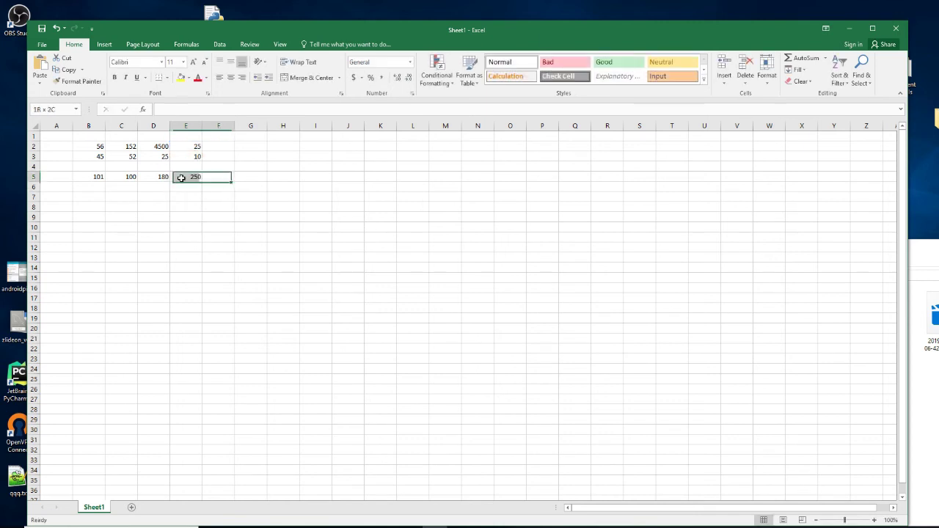
click(187, 224)
mouse_move(195, 178)
mouse_down()
mouse_move(90, 152)
mouse_move(92, 145)
mouse_up()
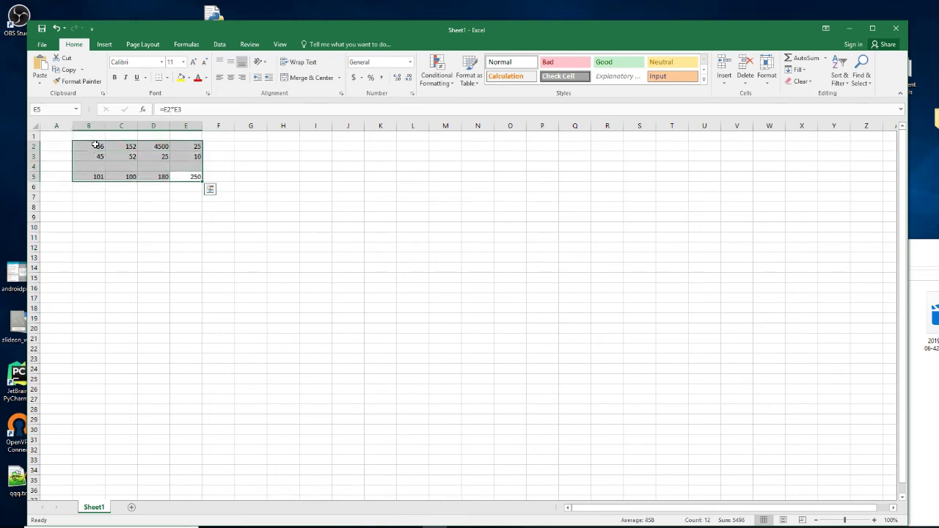
click(160, 193)
double_click(160, 178)
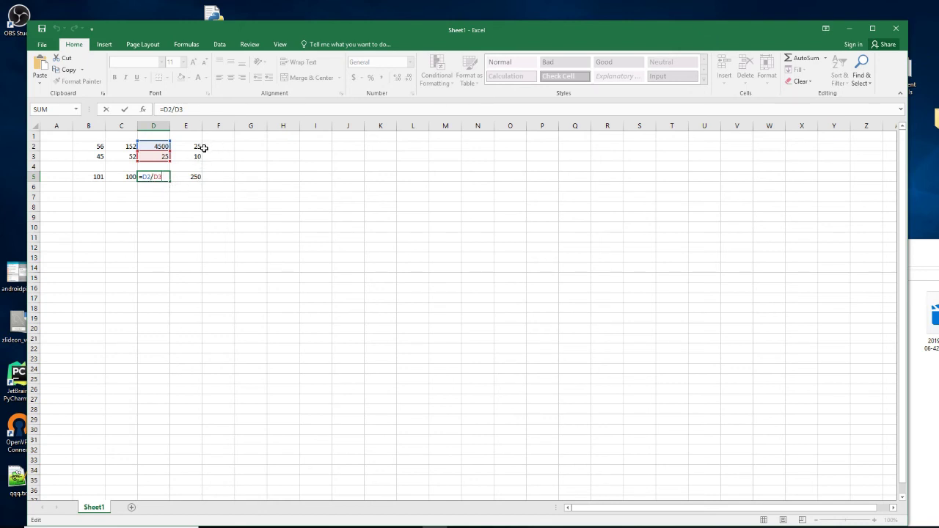
click(194, 177)
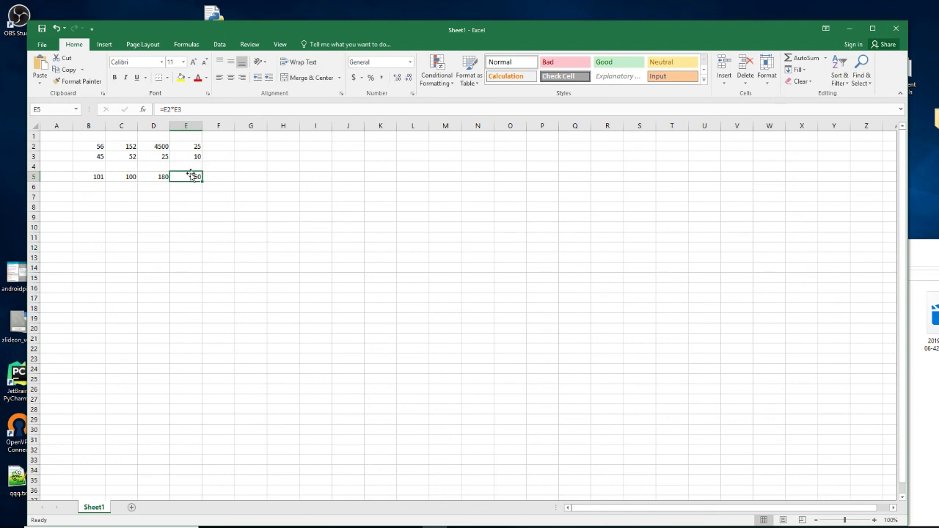
double_click(196, 177)
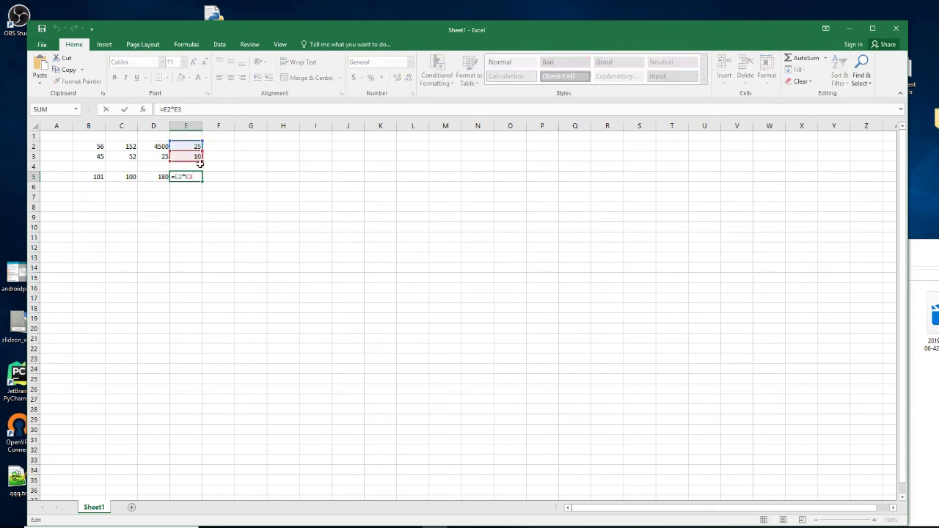
click(221, 188)
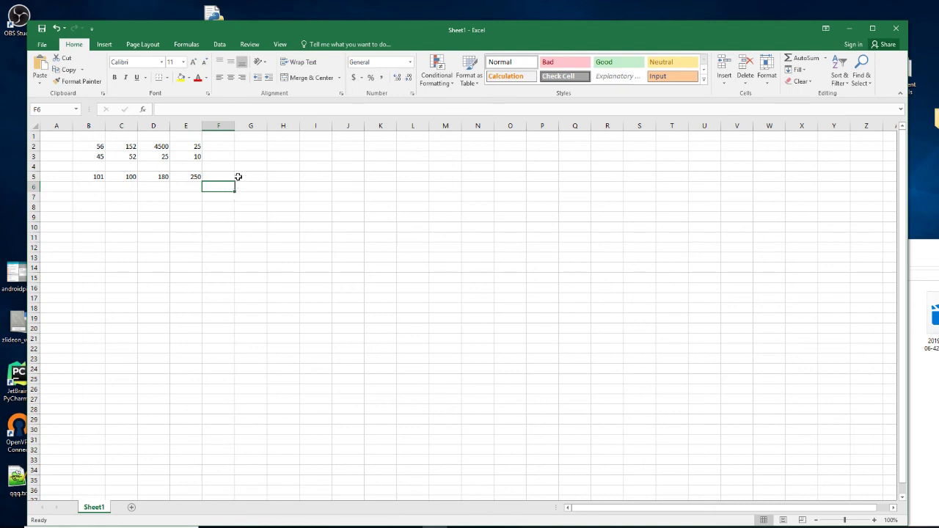
- Give the result row B5:E5 a yellow fill and red font
drag(195, 177, 93, 177)
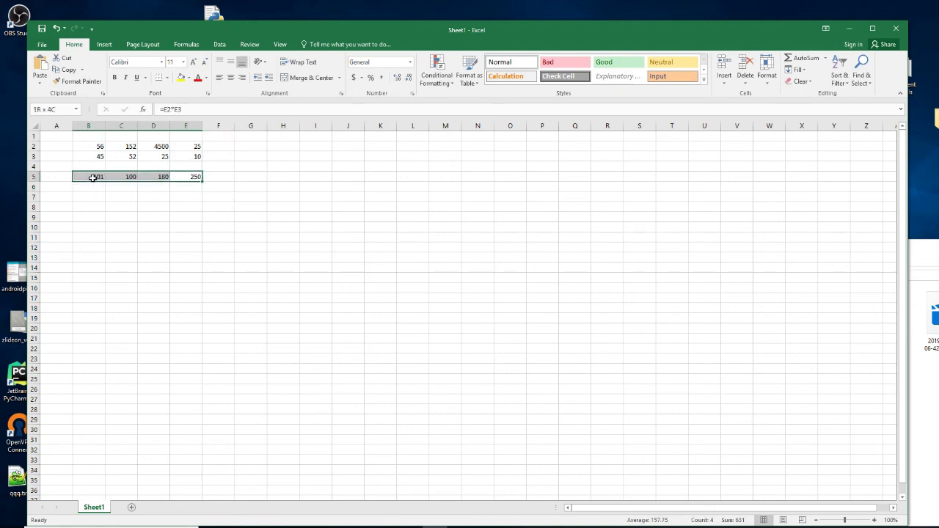
click(181, 78)
click(197, 77)
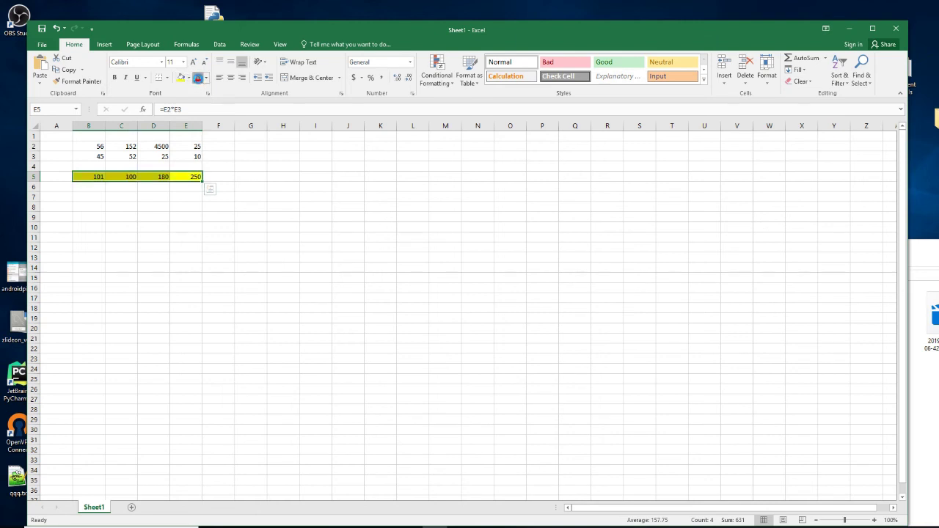
click(164, 199)
- Put an outside border around the table B2:E5
drag(202, 176, 88, 146)
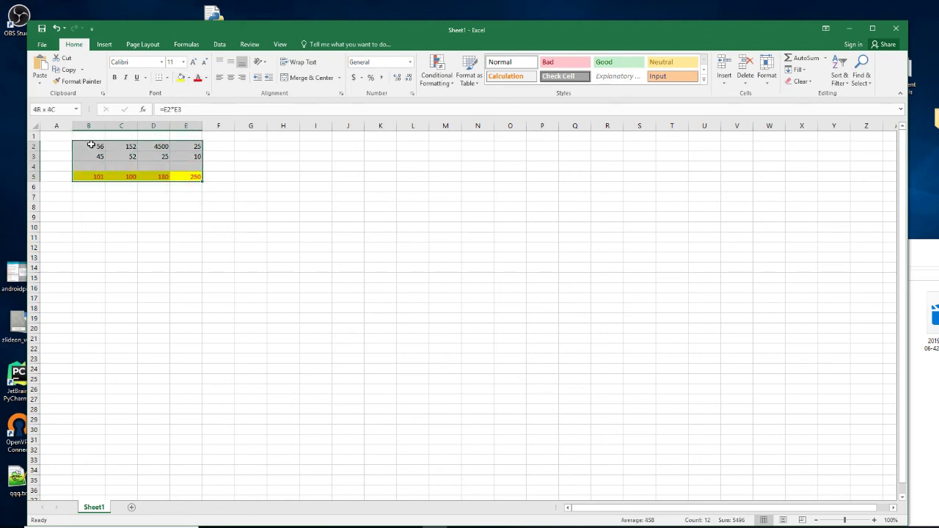
click(167, 77)
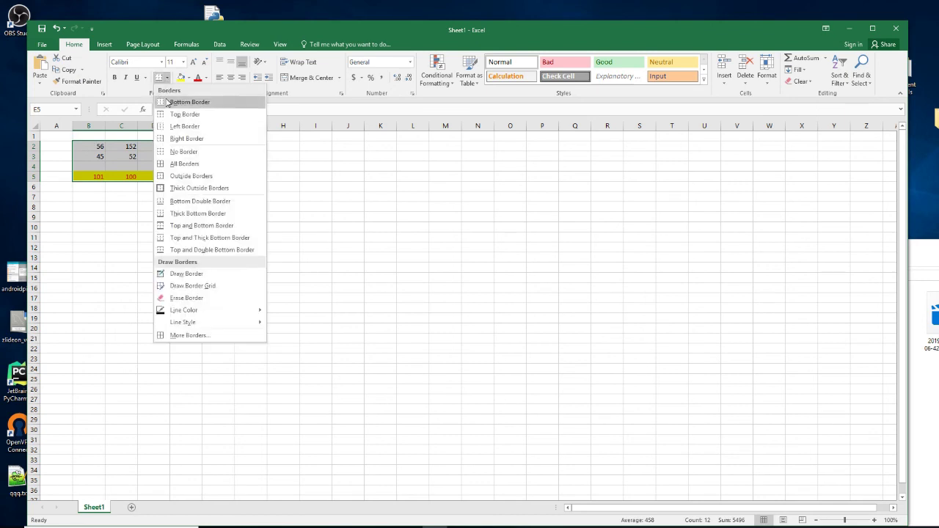
click(191, 176)
click(250, 216)
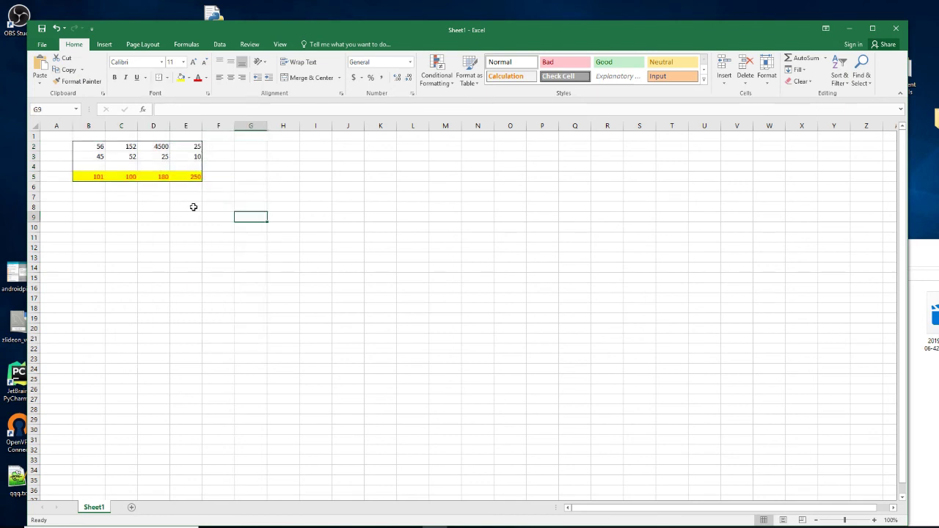
drag(198, 176, 75, 176)
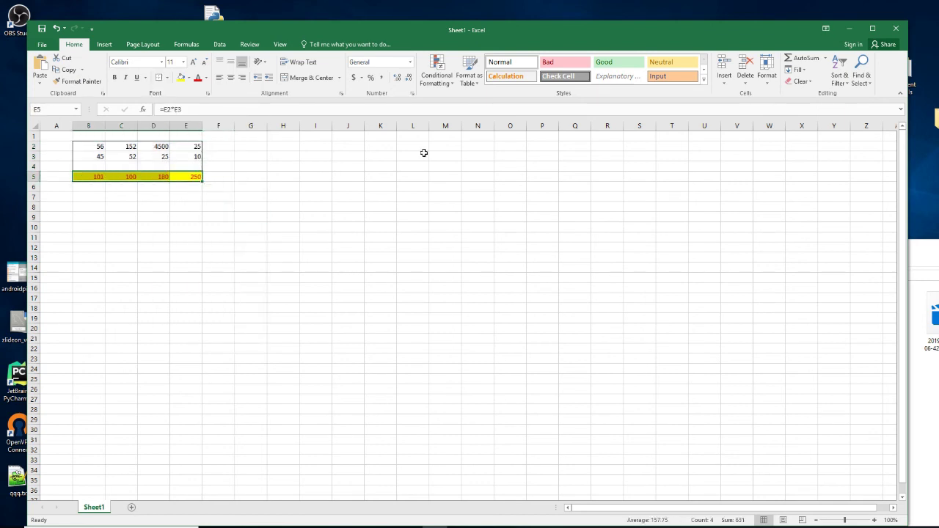
- Apply the Good cell style to B5:E5, turning the results green
click(617, 63)
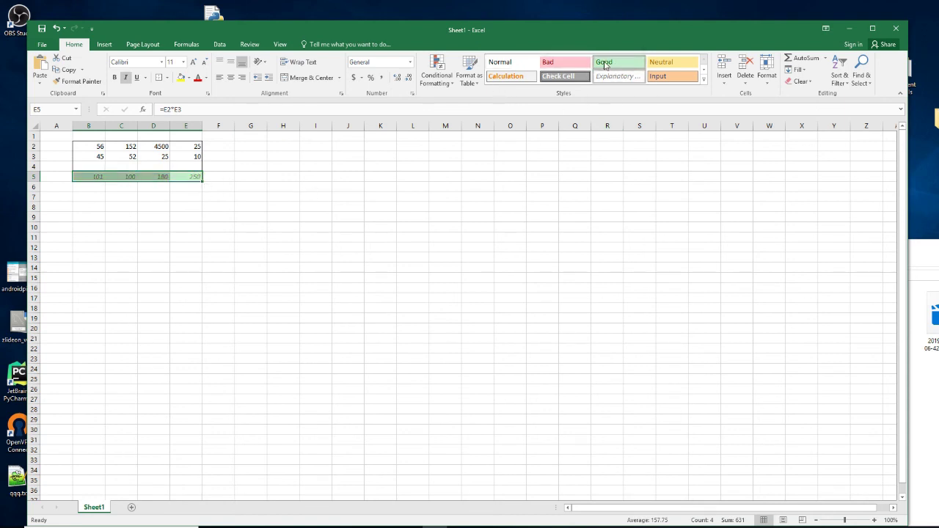
click(617, 63)
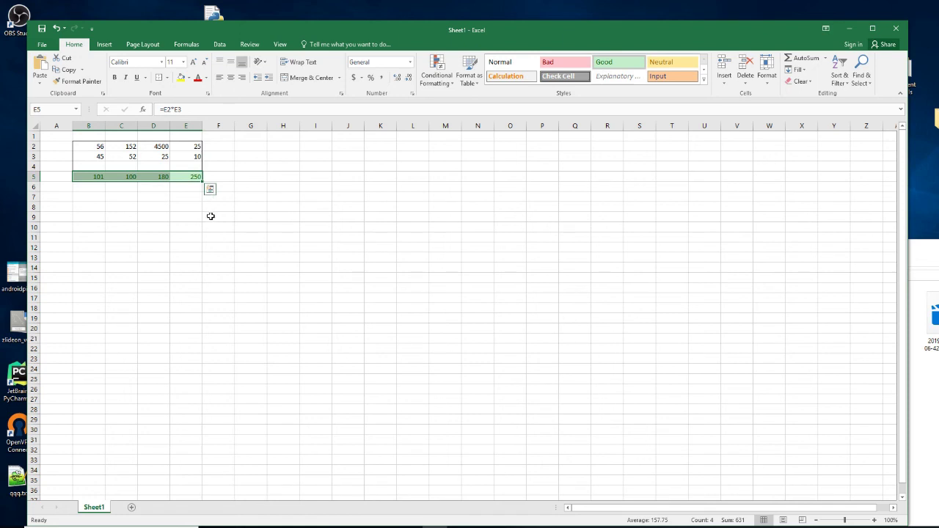
click(211, 217)
click(209, 177)
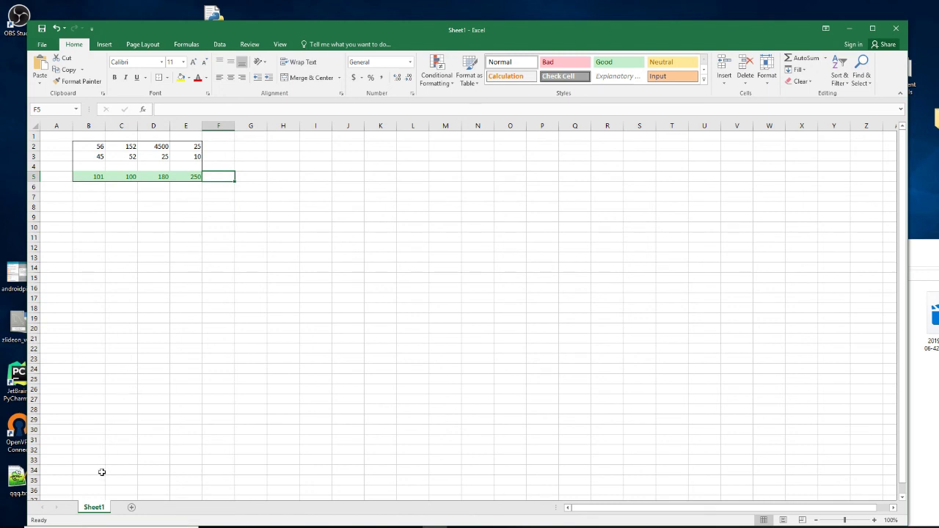
- Add three new worksheets, check the empty Sheet2, and return to Sheet1
click(132, 509)
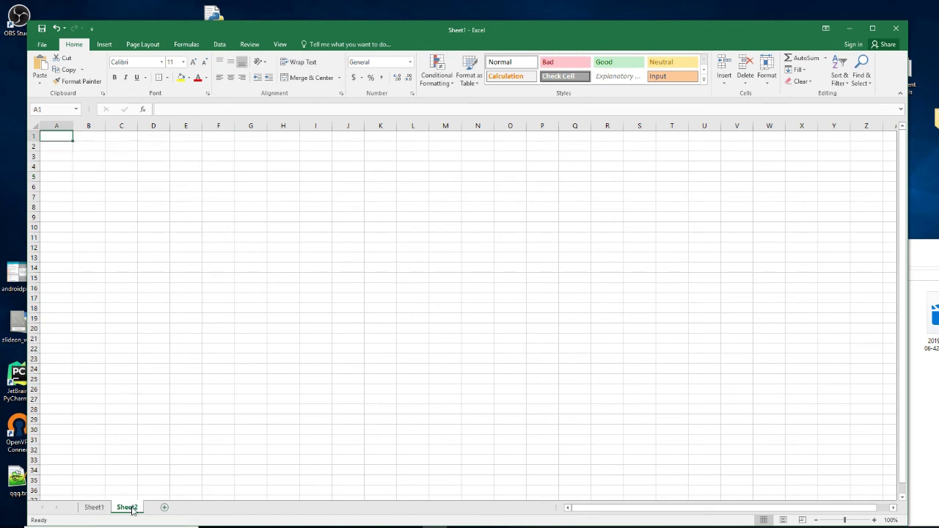
click(164, 507)
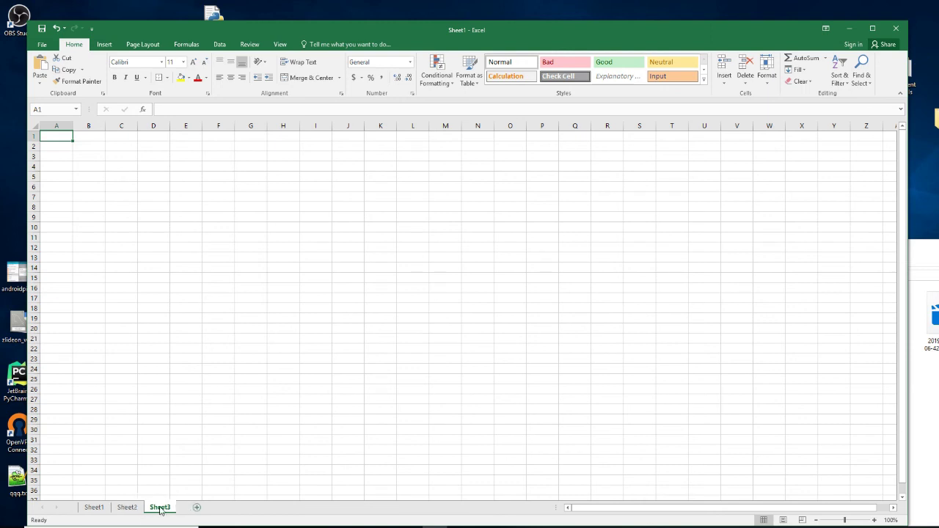
click(197, 507)
click(94, 507)
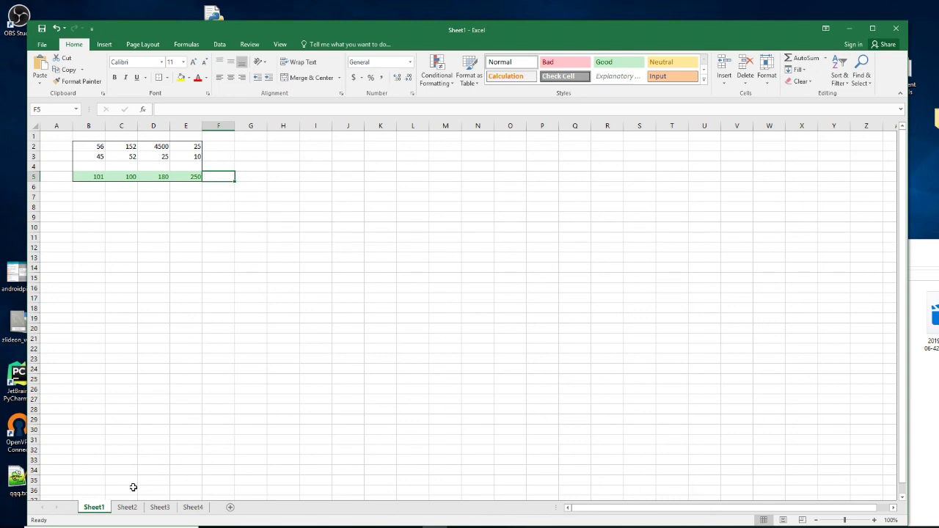
click(129, 509)
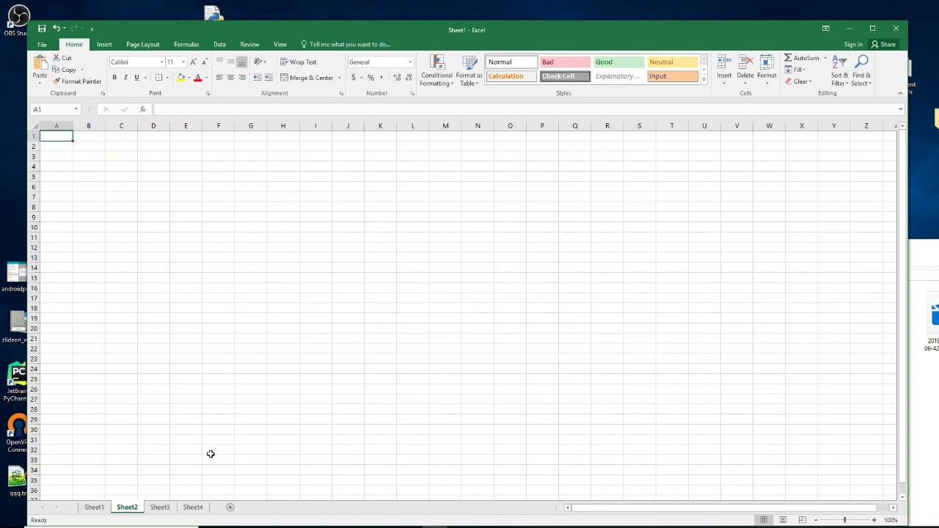
click(96, 508)
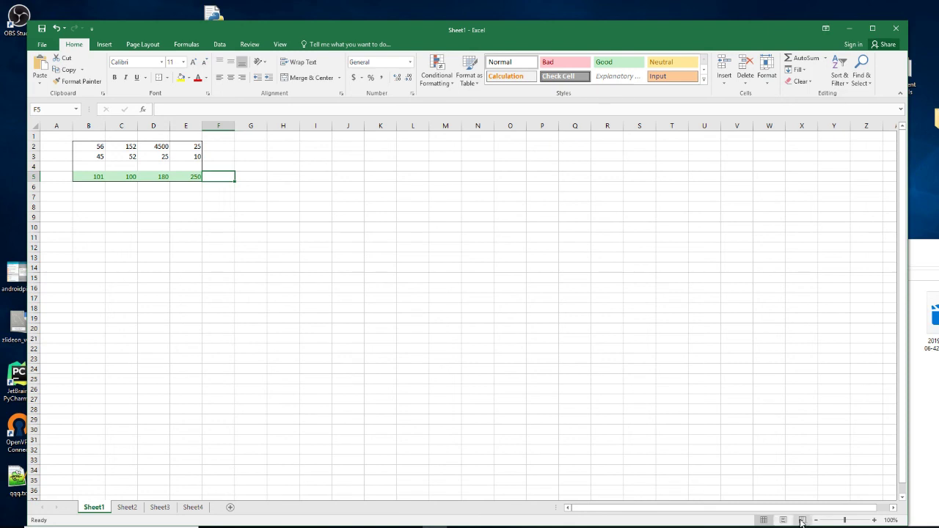
click(788, 520)
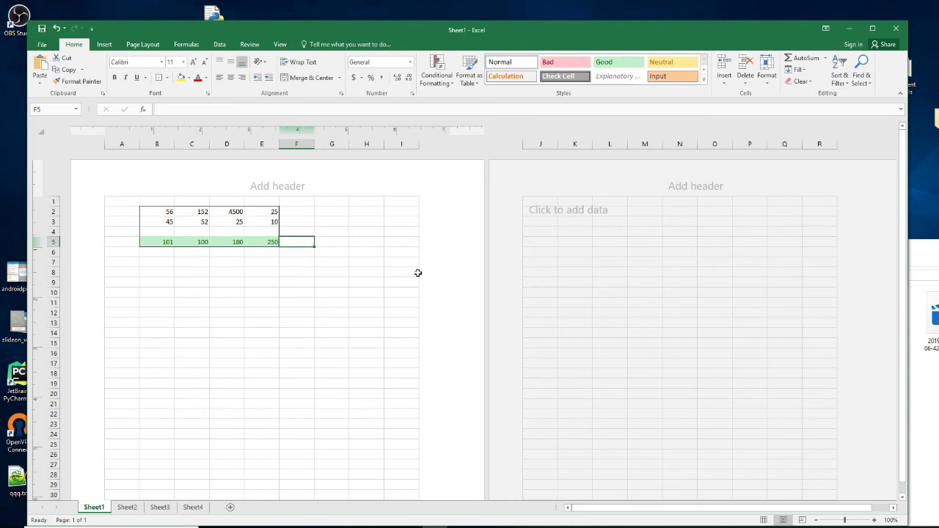
scroll(447, 293, down, 5)
scroll(444, 312, up, 5)
click(763, 519)
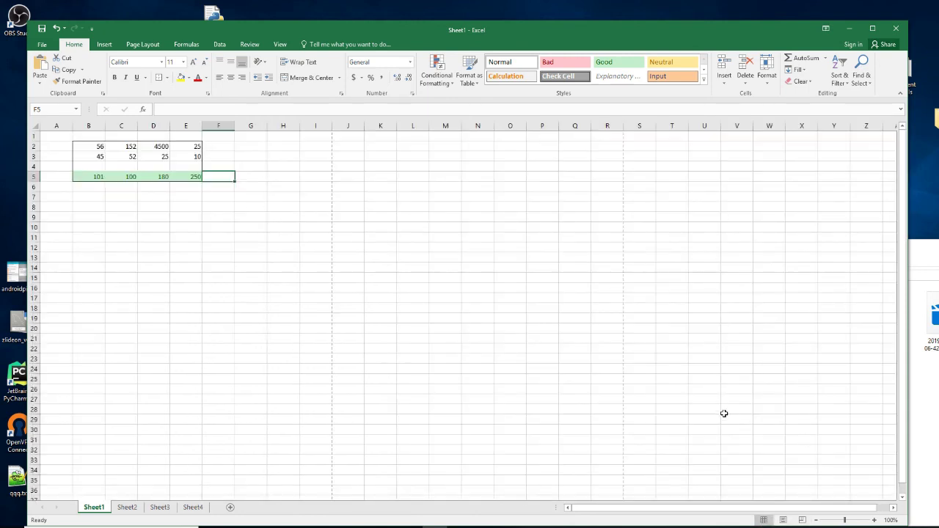